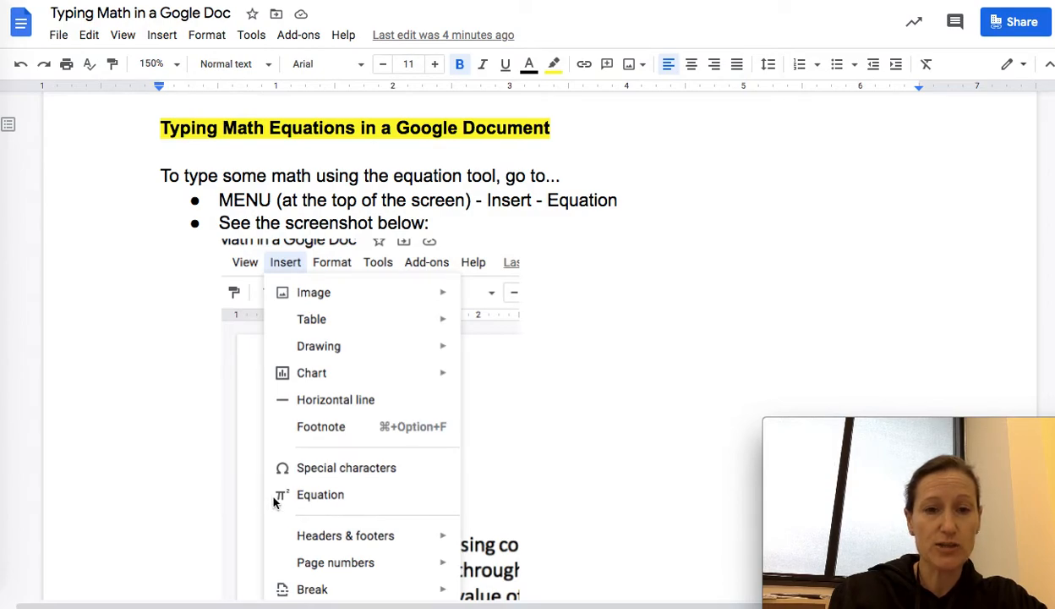
# Step: Insert the equation y = mx + b under the title, with an empty line below it
pyautogui.click(171, 152)
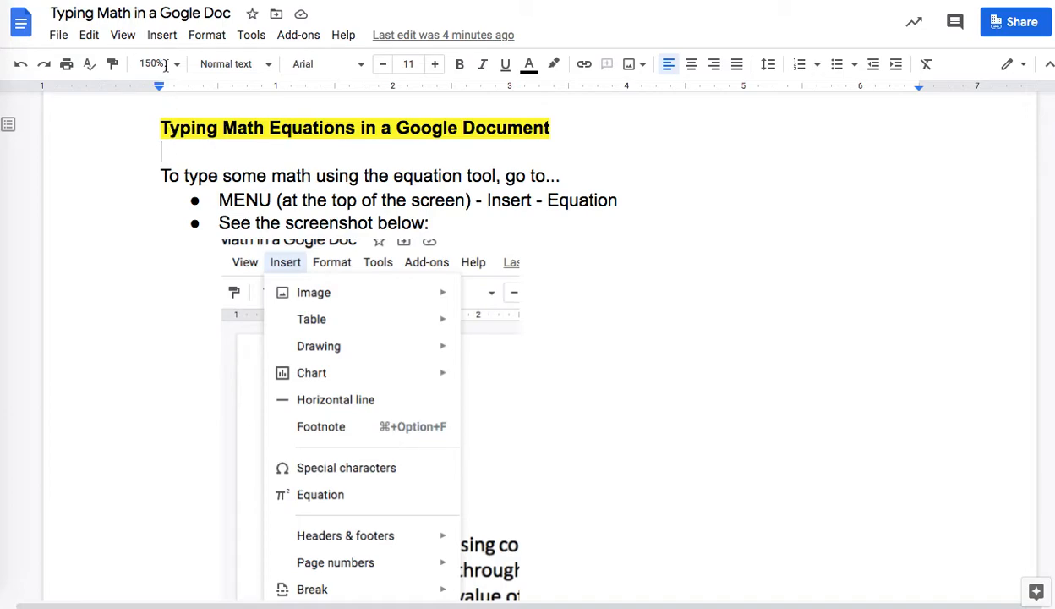
pyautogui.click(161, 36)
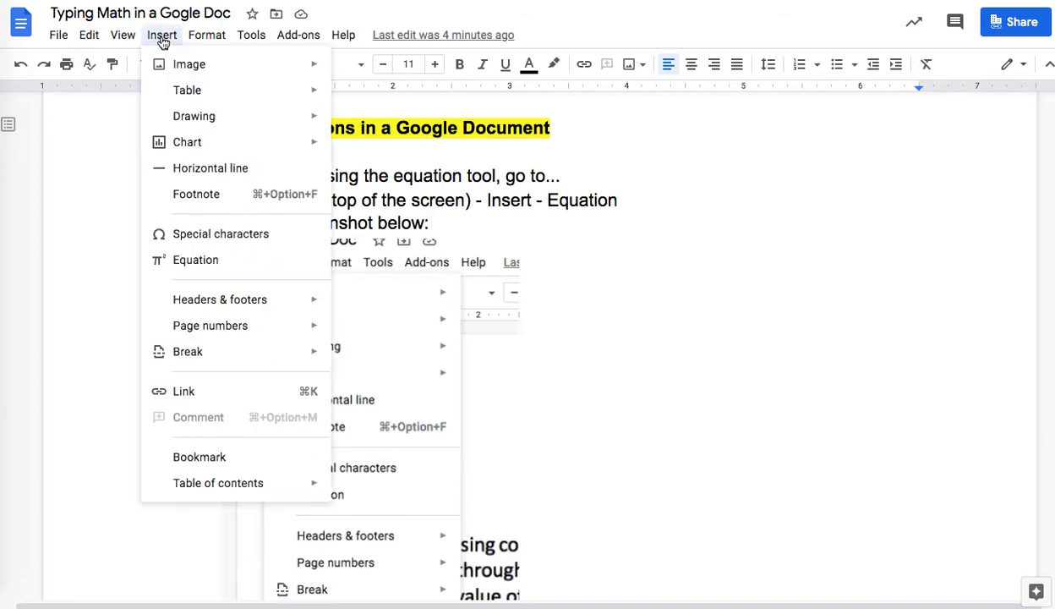
pyautogui.click(189, 260)
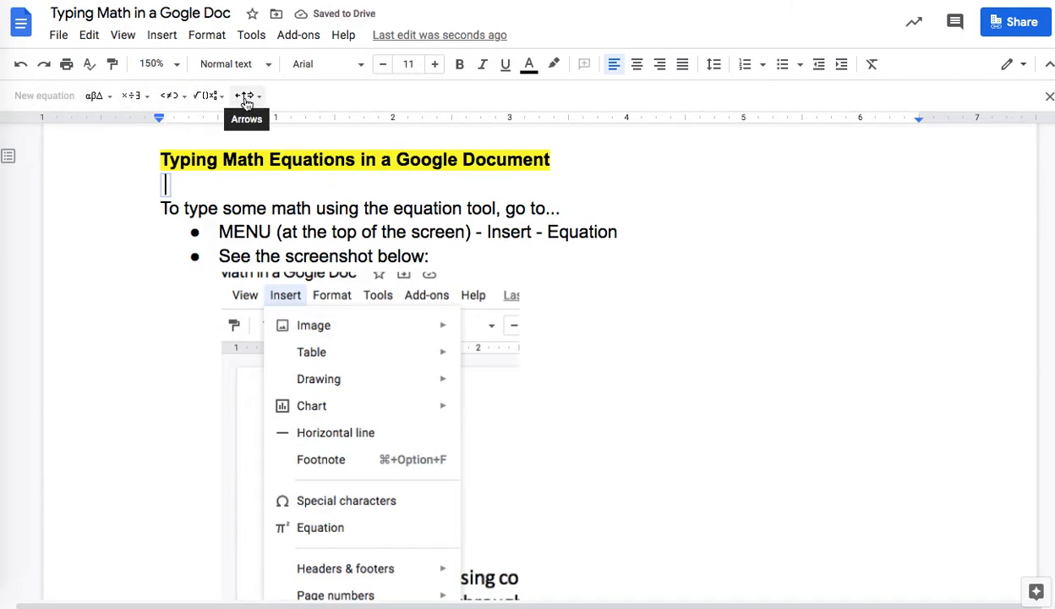
pyautogui.write('y = mx + b')
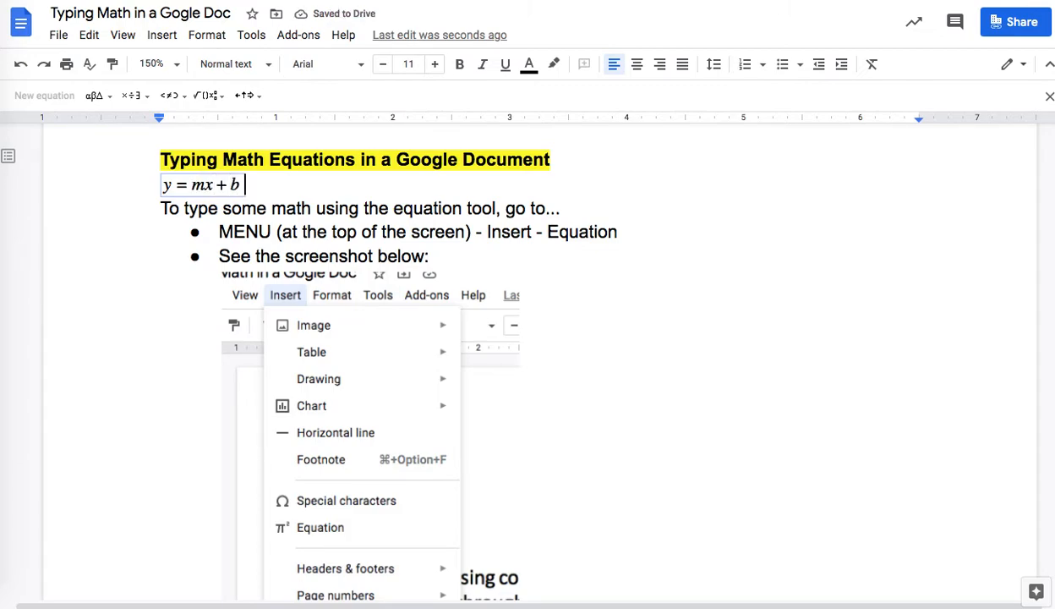
pyautogui.press('Right')
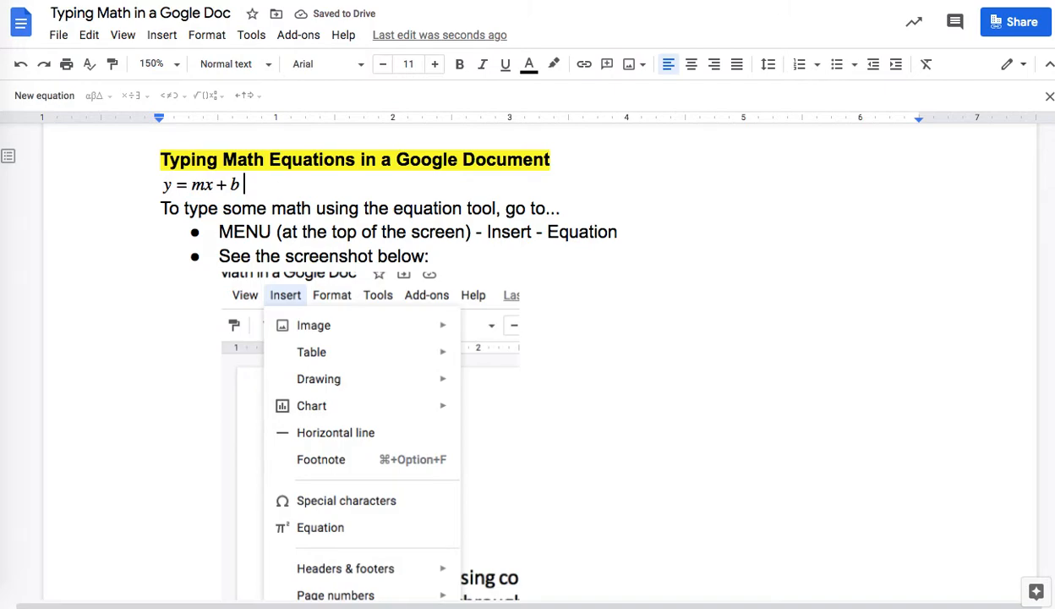
pyautogui.press('Return')
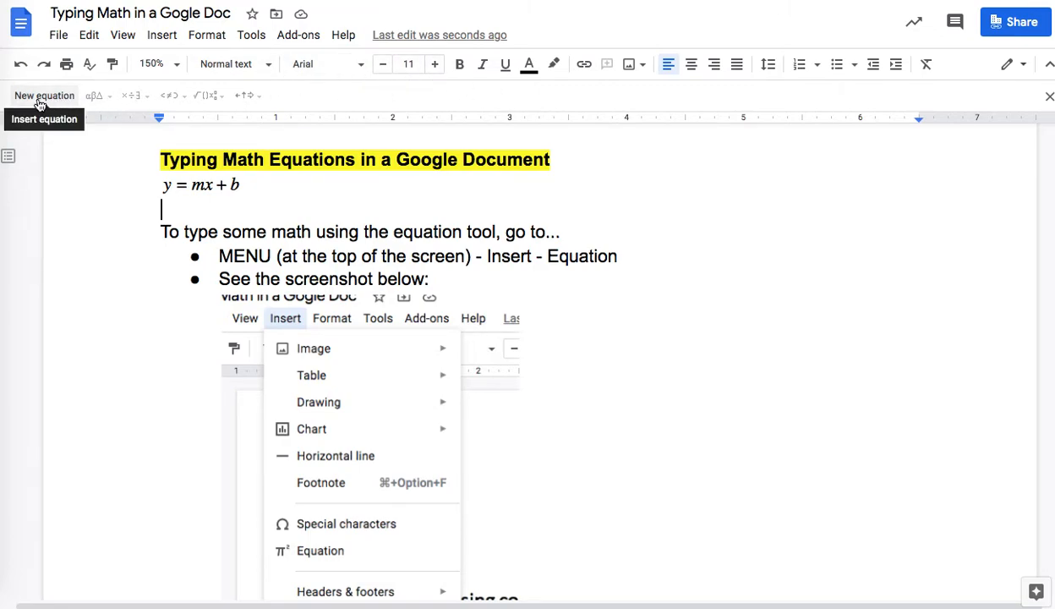
# Step: Insert the fraction equation 5/10 = 1/2 below y = mx + b using fraction templates
pyautogui.click(162, 35)
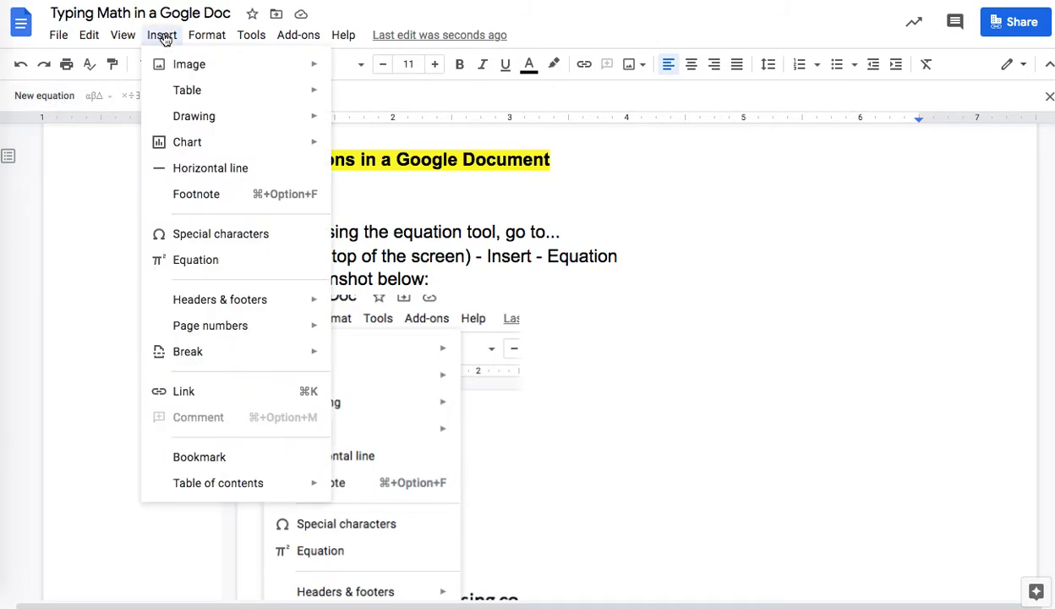
pyautogui.click(34, 99)
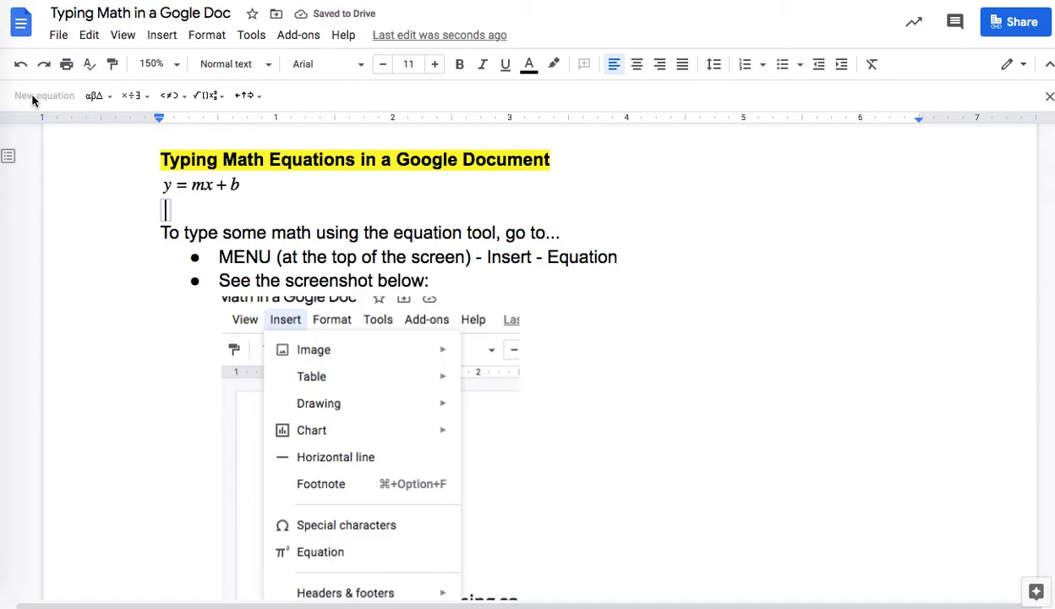
pyautogui.click(208, 99)
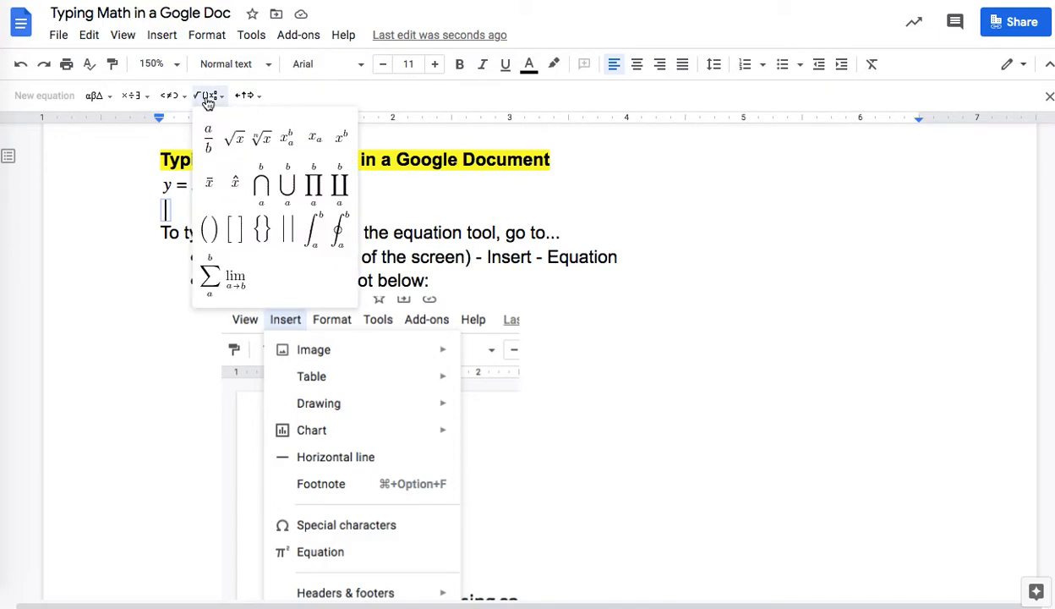
pyautogui.click(206, 144)
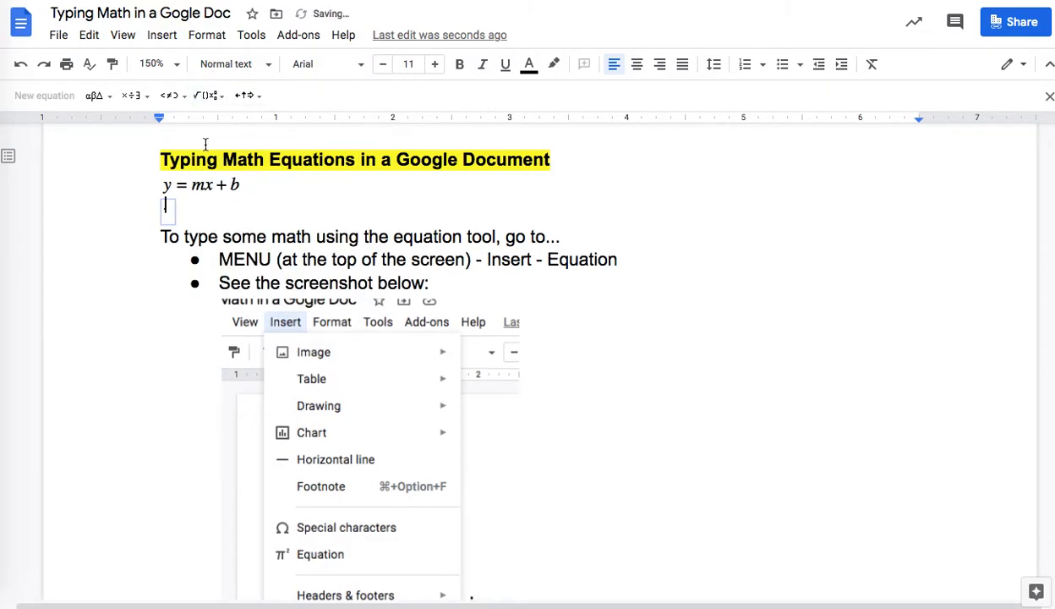
pyautogui.write('2/')
pyautogui.write('10')
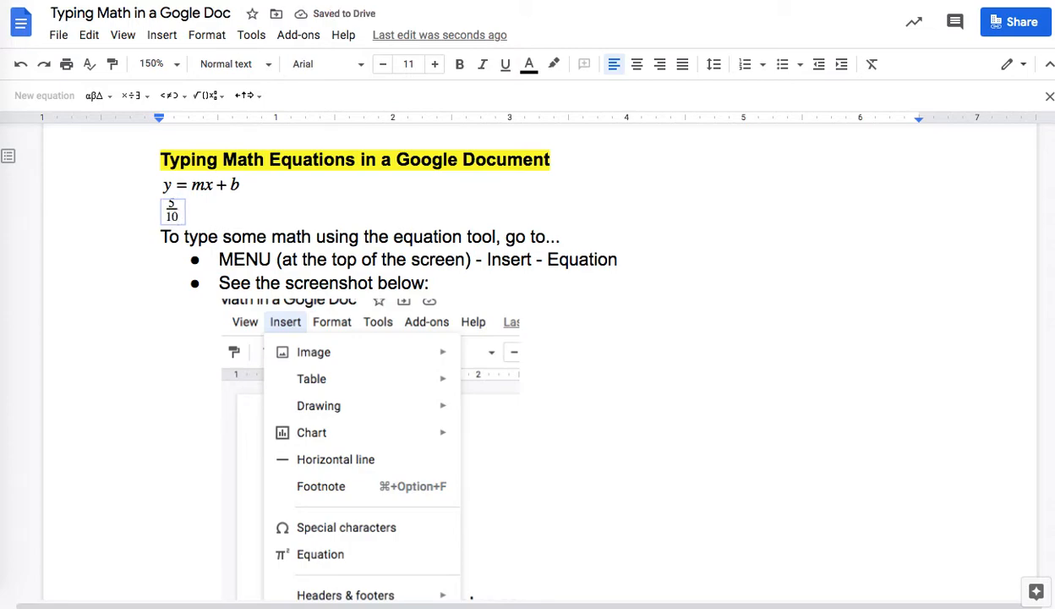
pyautogui.press('Right')
pyautogui.write('=')
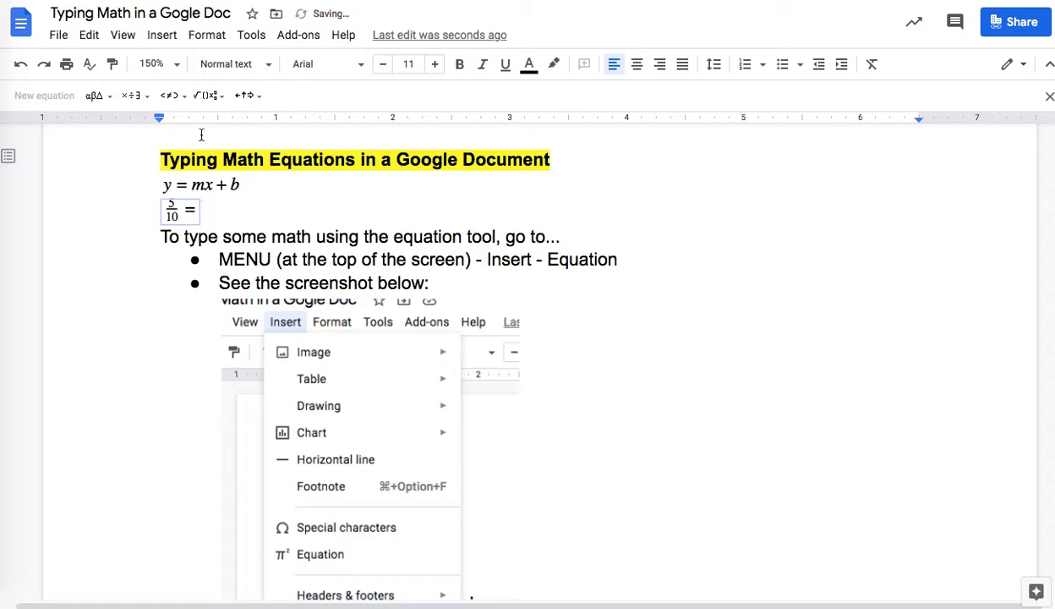
pyautogui.click(203, 97)
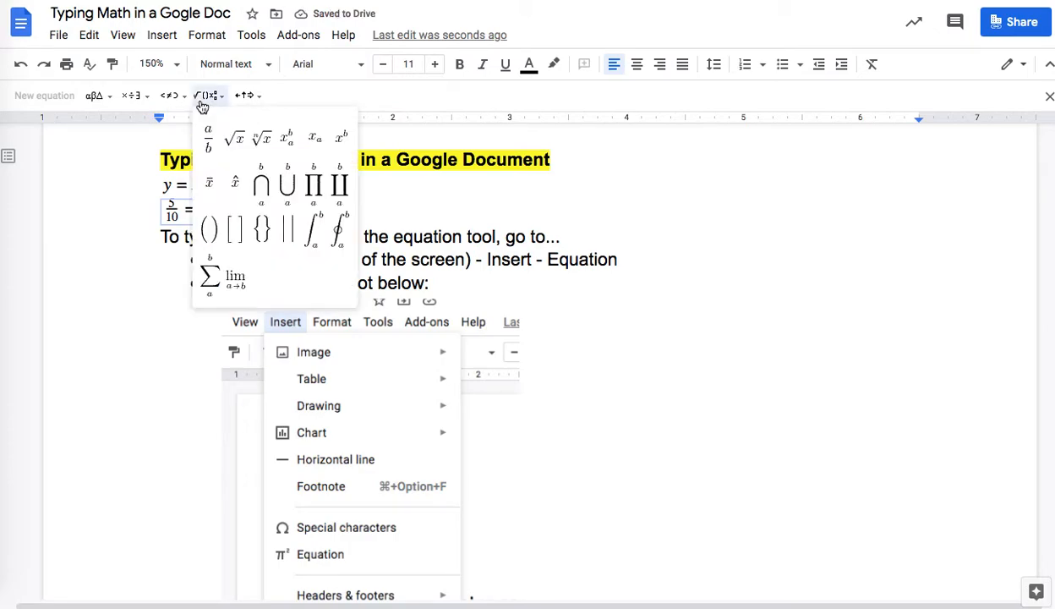
pyautogui.click(206, 144)
pyautogui.write('1')
pyautogui.press('Down')
pyautogui.write('2')
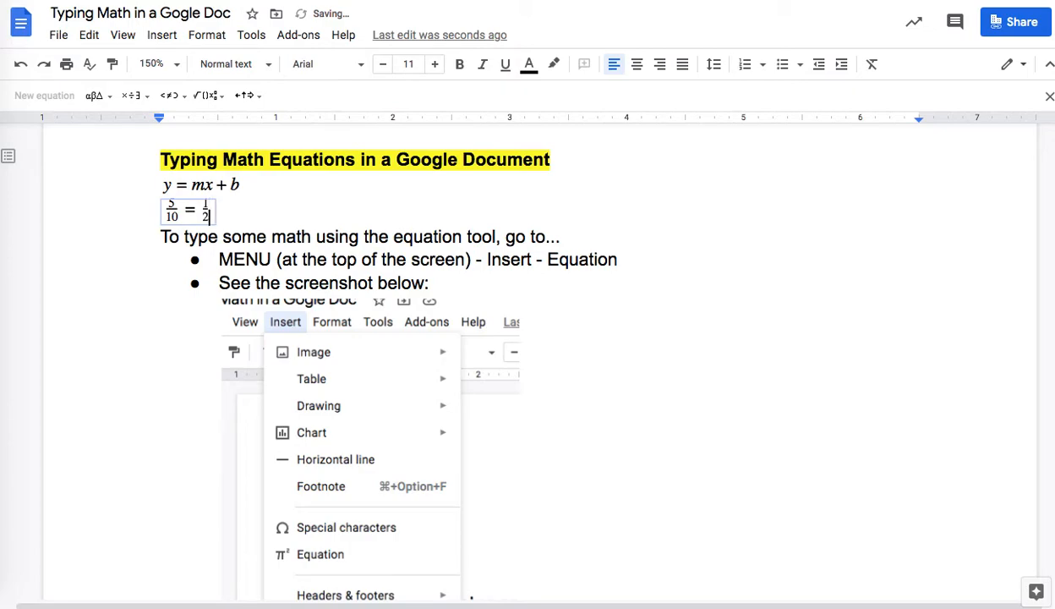
pyautogui.click(240, 214)
# Step: Enlarge the 5/10 = 1/2 equation to font size 19
pyautogui.moveTo(240, 214); pyautogui.dragTo(148, 205)
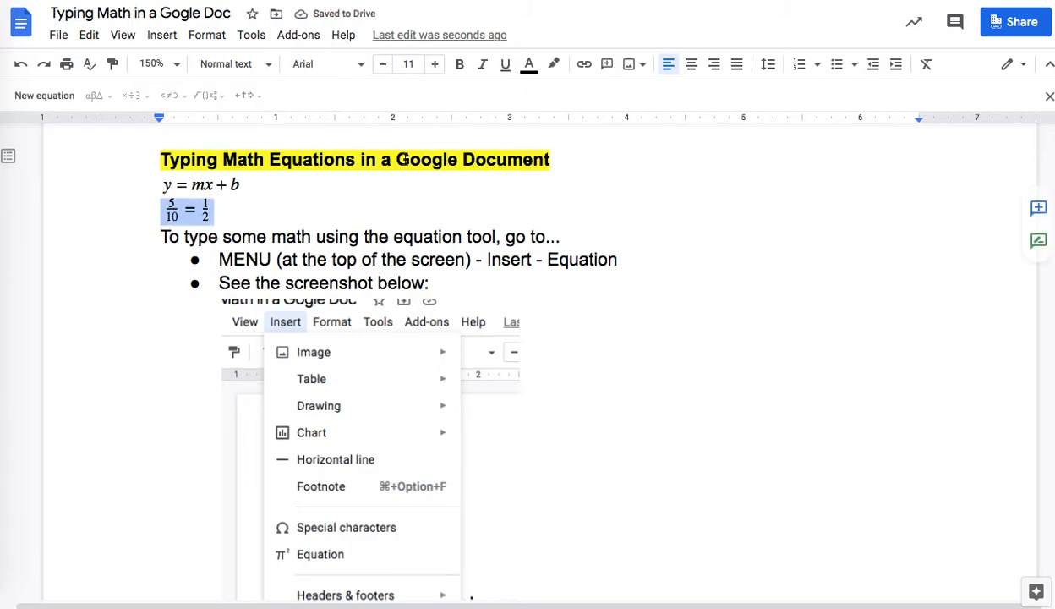
pyautogui.click(434, 65)
pyautogui.click(434, 65)
pyautogui.click(434, 65)
pyautogui.click(433, 66)
pyautogui.click(370, 226)
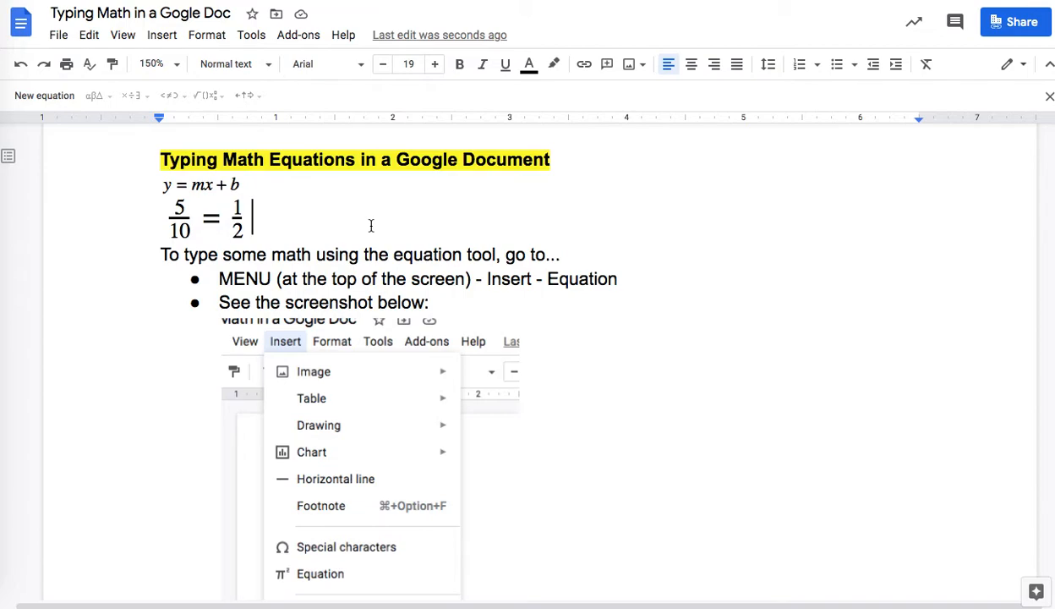
# Step: Scroll to the 'Find the missing coefficient' problem and select its Ax − 2y = 15 equation image
pyautogui.scroll(-1, 371, 225)
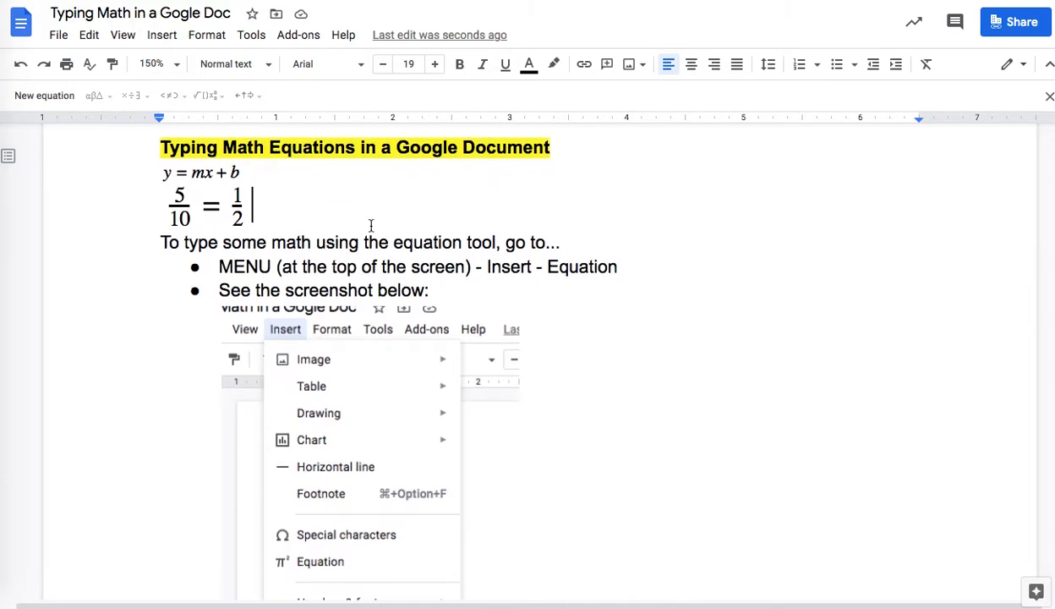
pyautogui.scroll(-20, 371, 226)
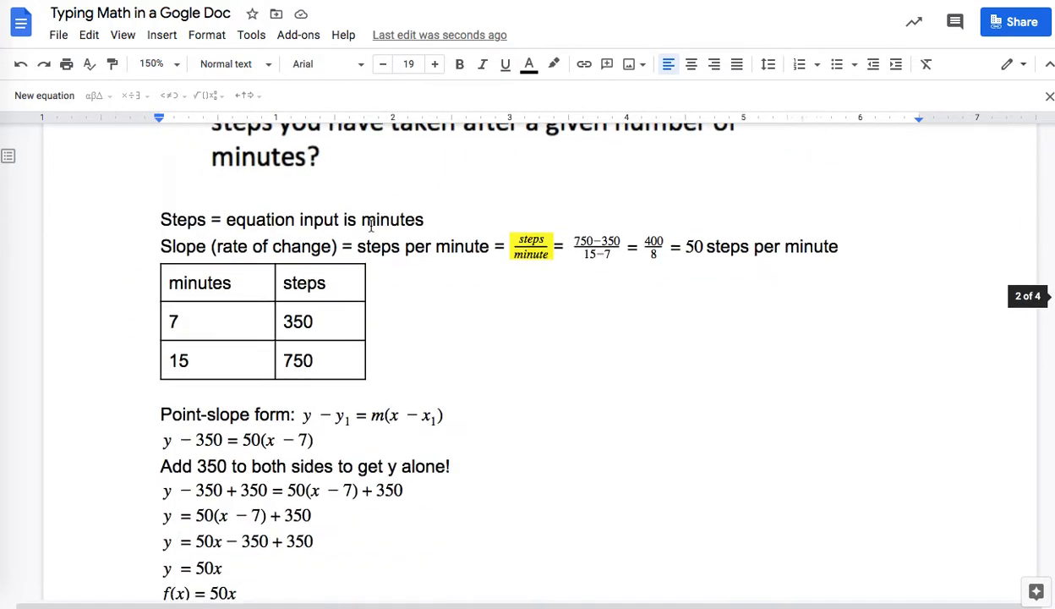
pyautogui.scroll(-5, 370, 226)
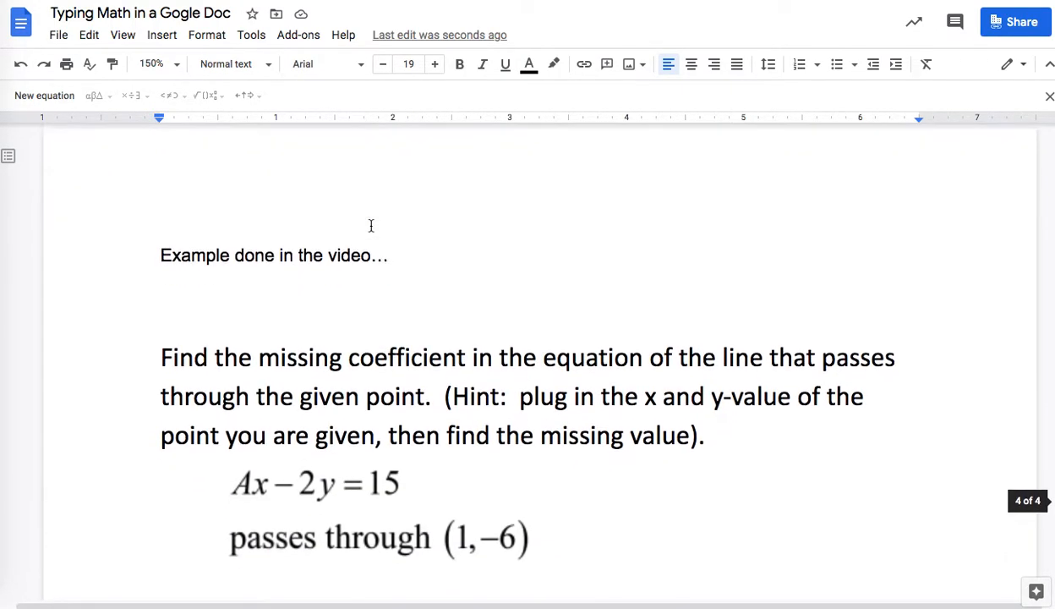
pyautogui.scroll(-3, 371, 226)
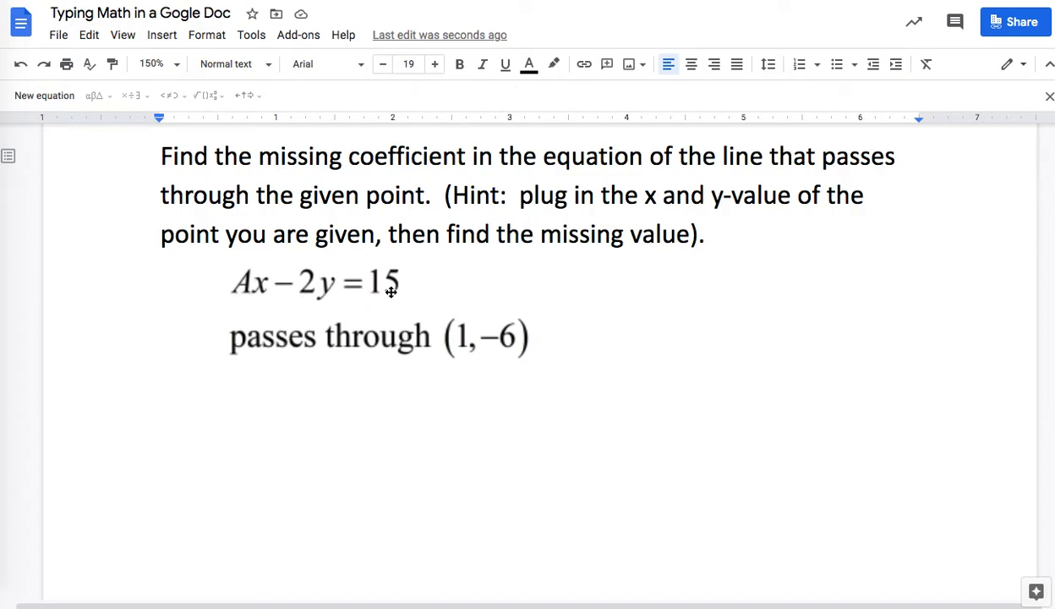
pyautogui.click(462, 344)
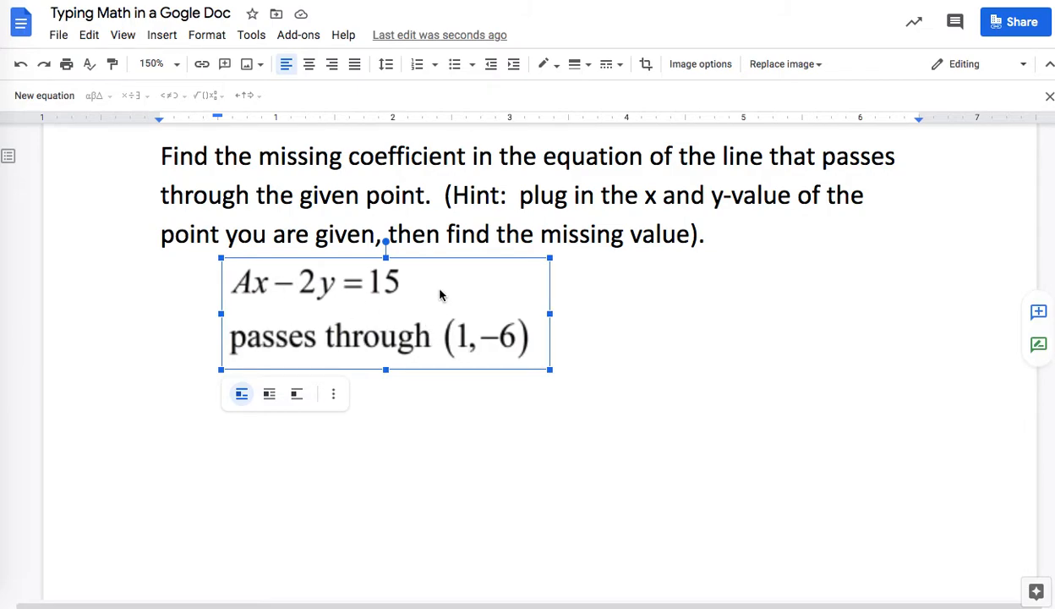
# Step: Add the equation Ax − 2y = 15 on a new line below 'passes through (1,−6)'
pyautogui.click(634, 289)
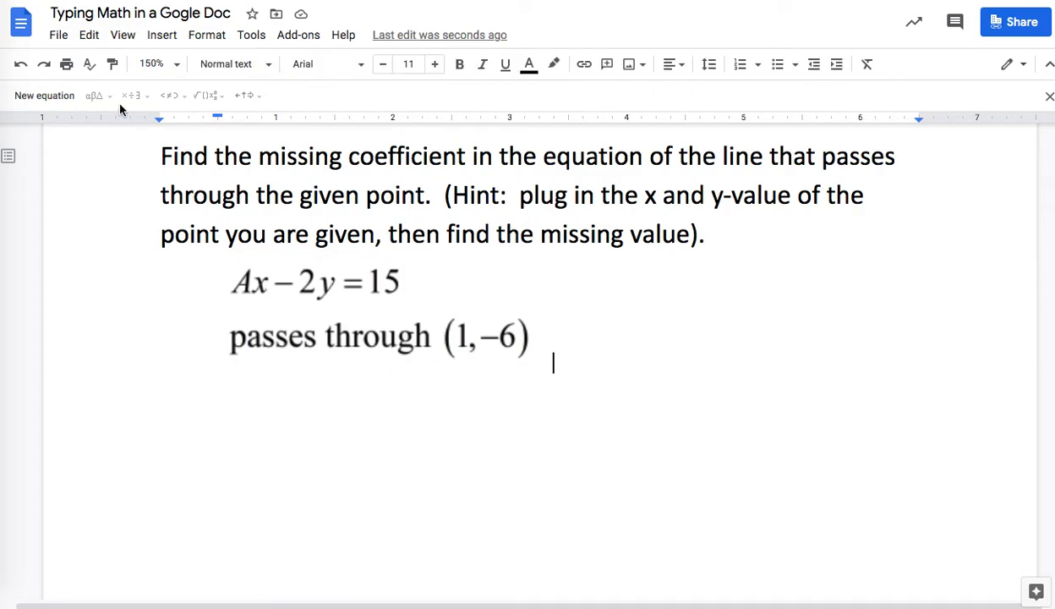
pyautogui.click(163, 35)
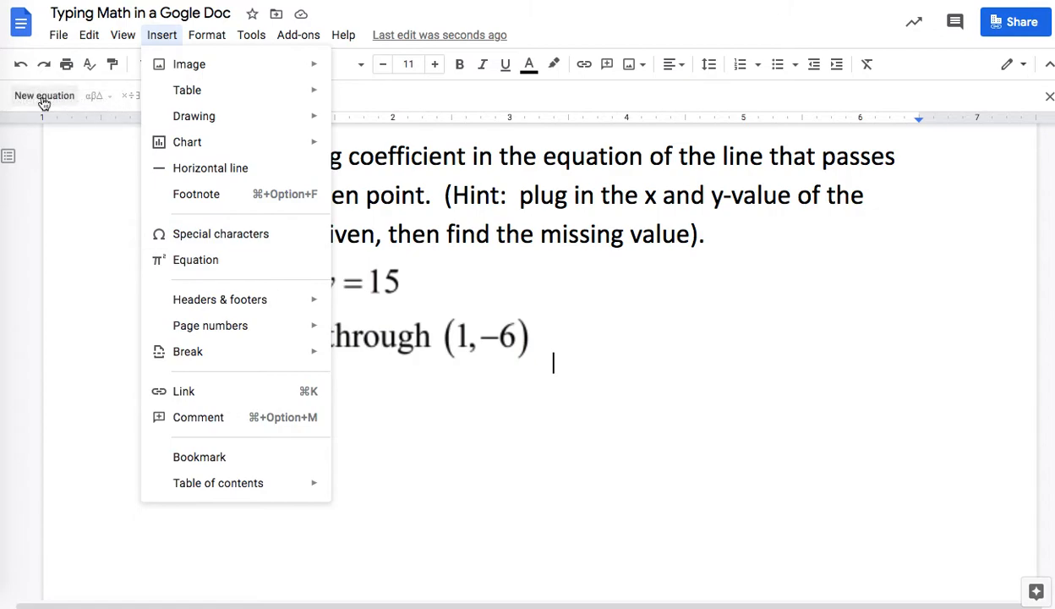
pyautogui.click(67, 196)
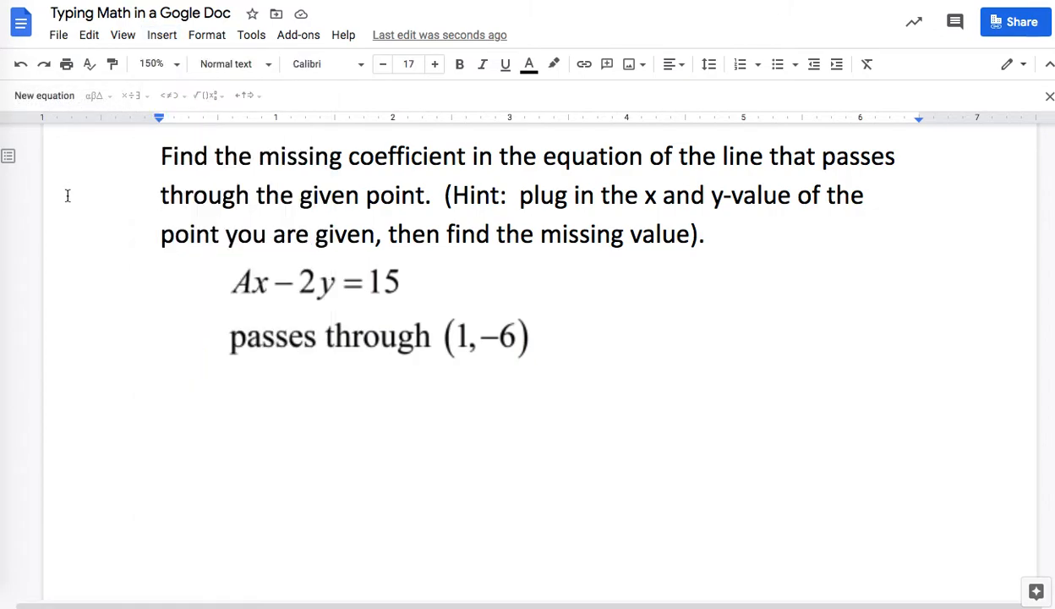
pyautogui.click(686, 332)
pyautogui.press('Return')
pyautogui.press('Return')
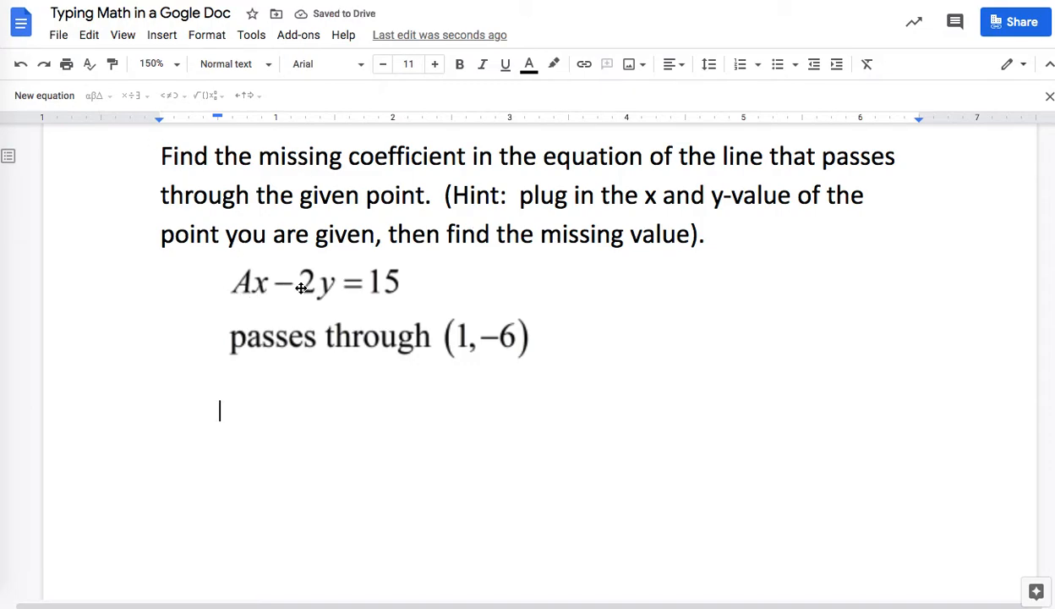
pyautogui.click(21, 99)
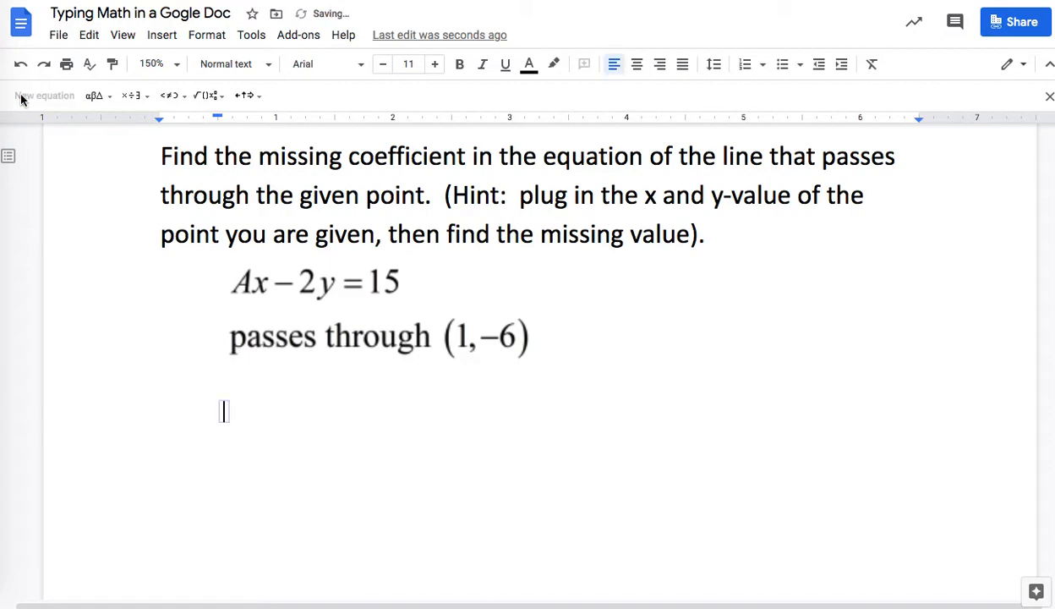
pyautogui.write('Ax')
pyautogui.write('-')
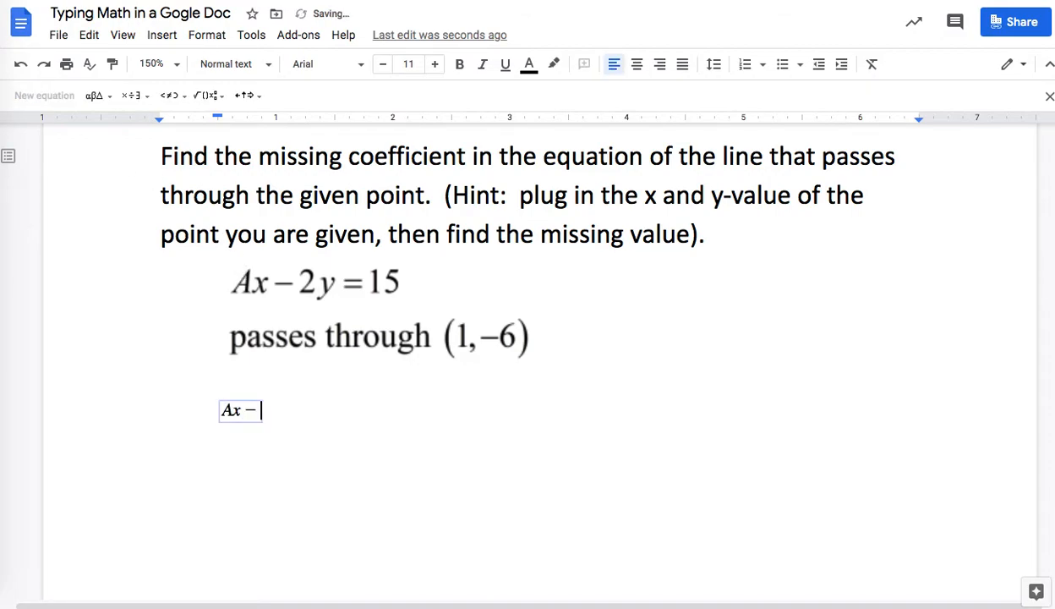
pyautogui.write('2y=15')
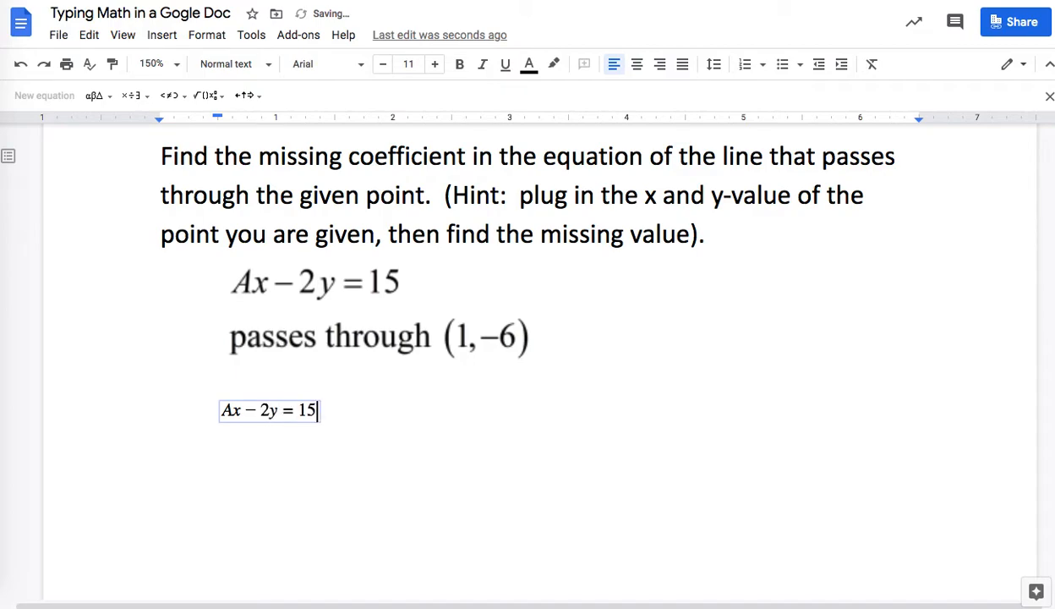
pyautogui.click(343, 411)
pyautogui.press('Return')
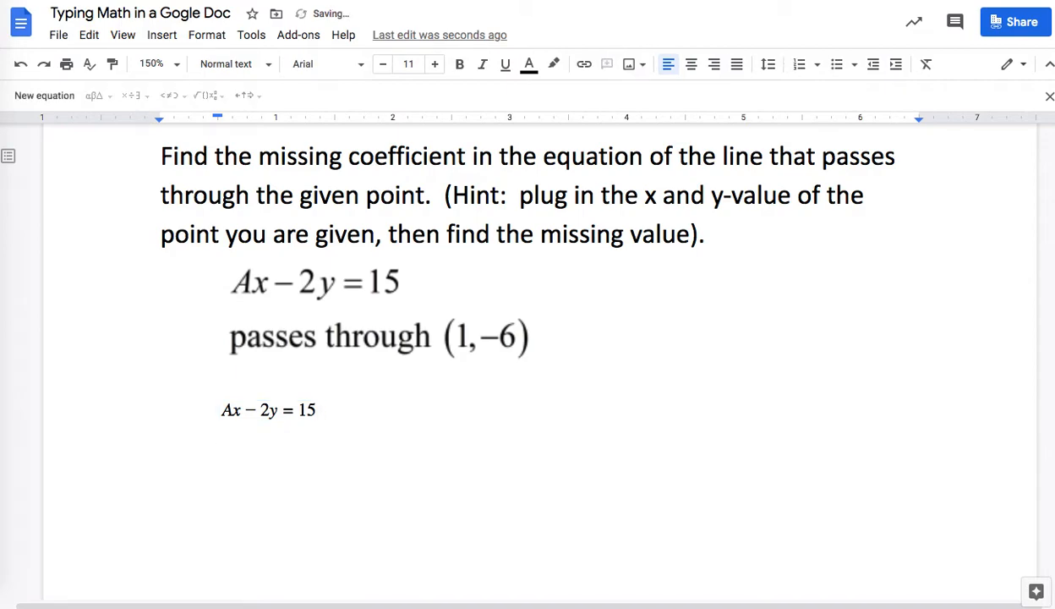
# Step: Type 'Substitute the point (1, -6) into the equation, x = 1 and y = -6' and start a new line
pyautogui.write('Substitue')
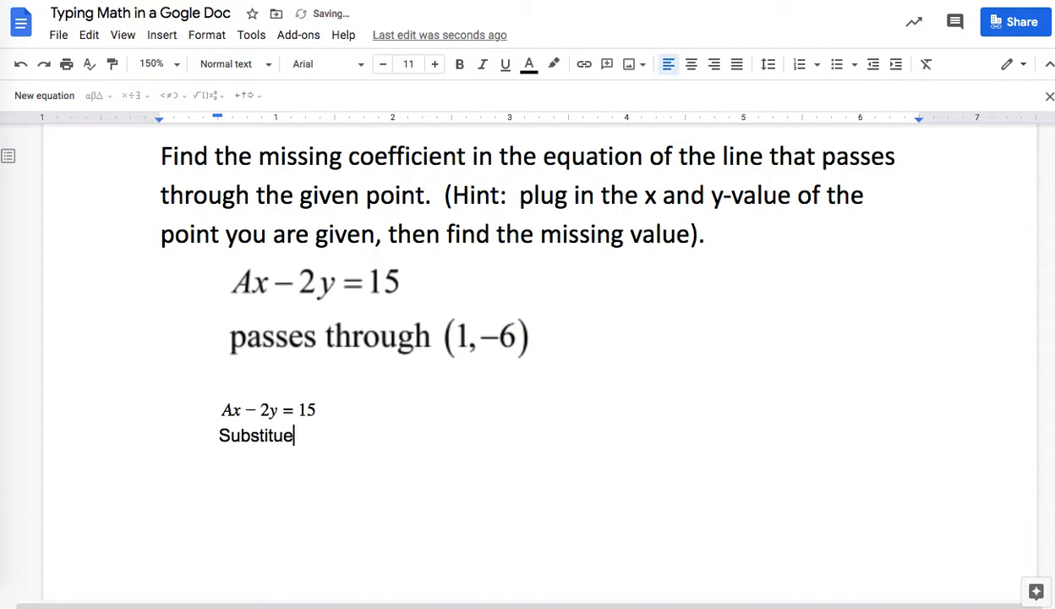
pyautogui.press('BackSpace')
pyautogui.write('te the point (1, -6) in')
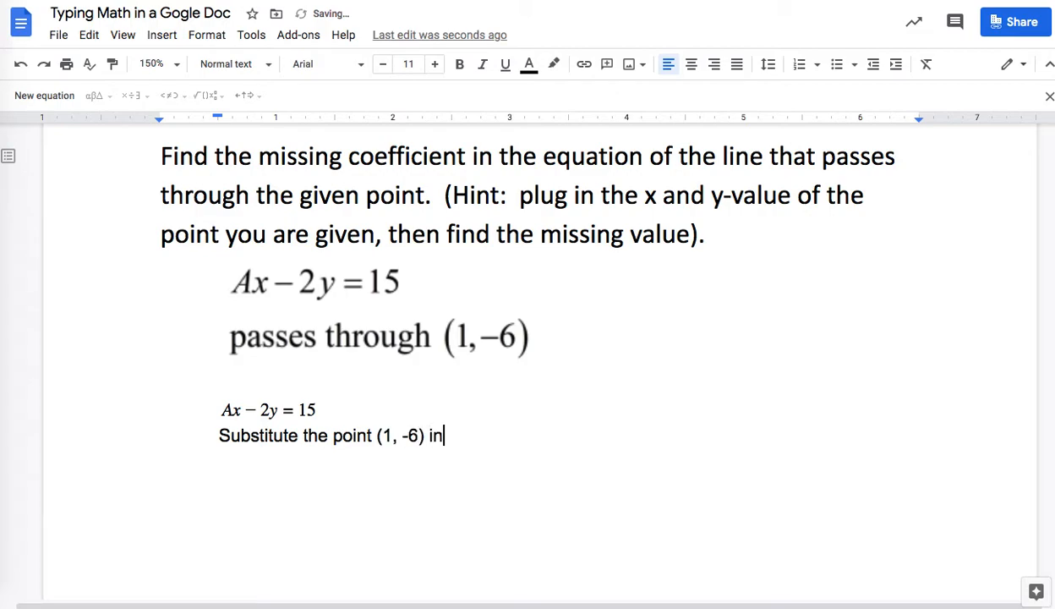
pyautogui.write('to the equation,')
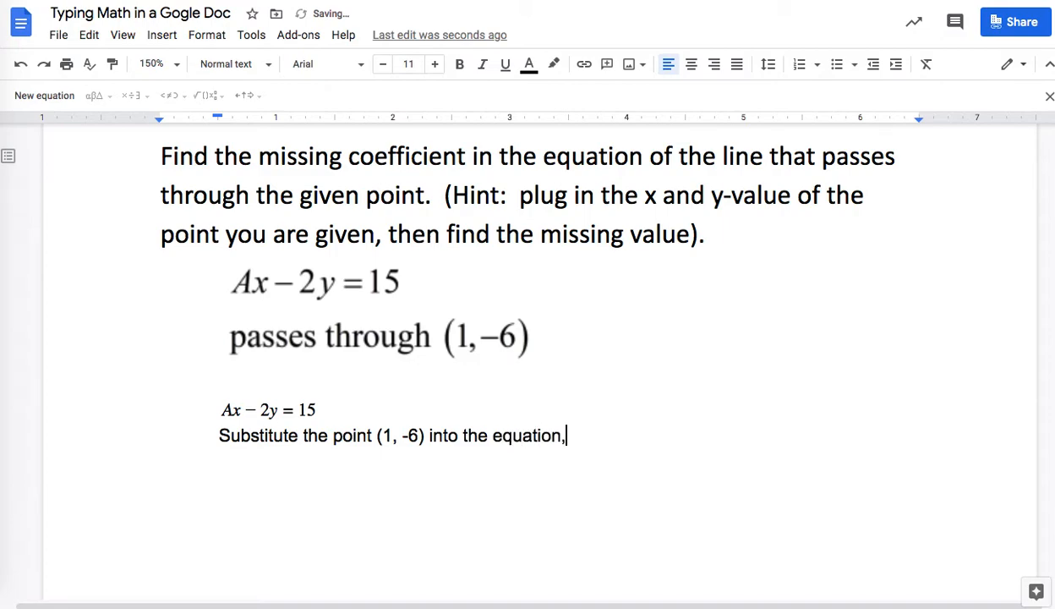
pyautogui.write(' x = 1 and y')
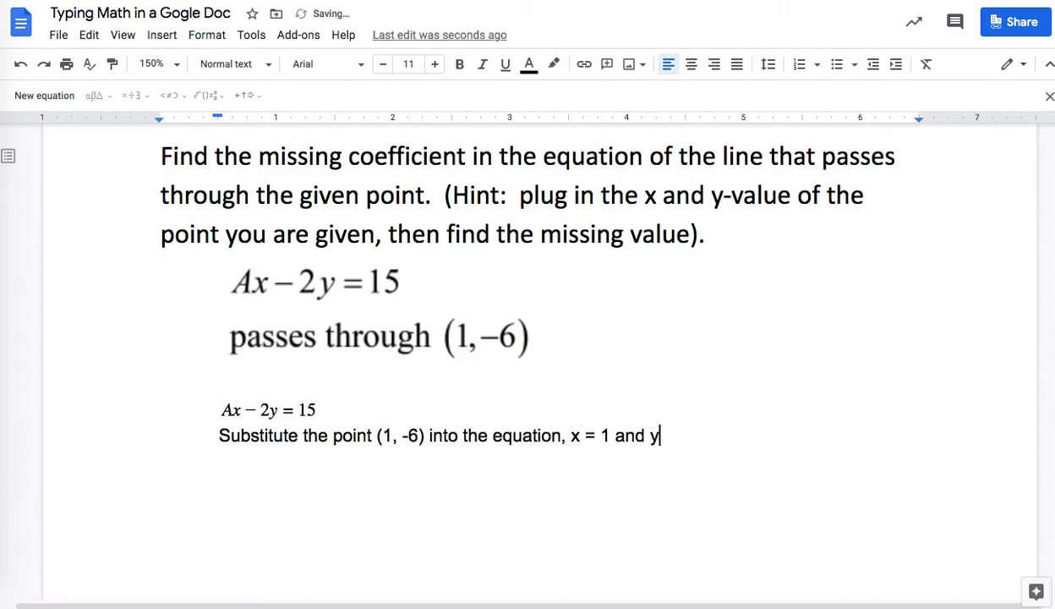
pyautogui.write(' = -6')
pyautogui.press('Return')
# Step: Paste a copy of the Ax − 2y = 15 equation on the empty line below
pyautogui.moveTo(334, 411); pyautogui.dragTo(221, 411)
pyautogui.hotkey('ctrl', 'c')
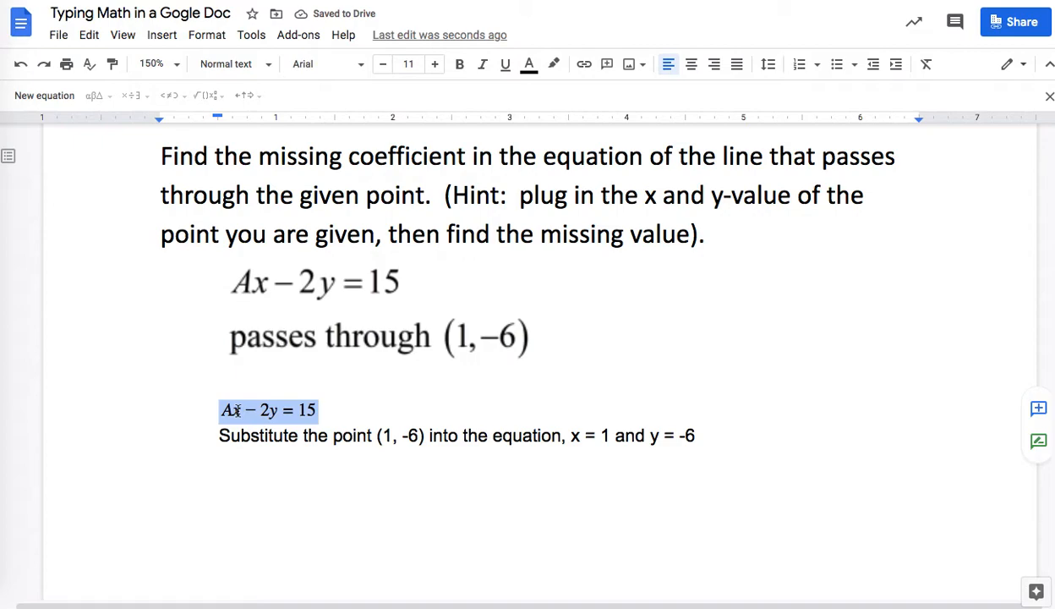
pyautogui.click(238, 479)
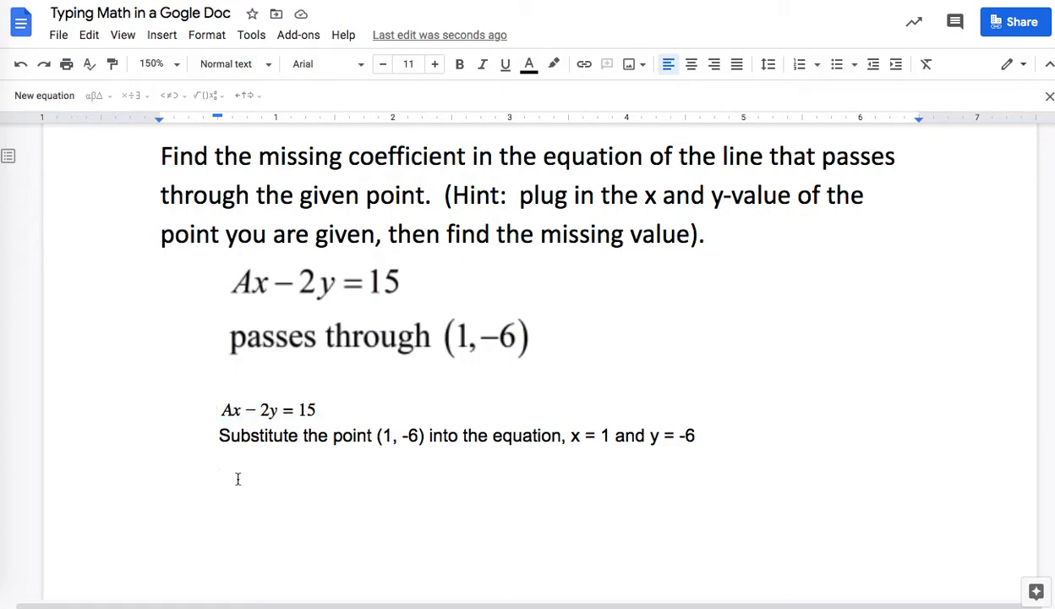
pyautogui.hotkey('ctrl', 'v')
# Step: Edit the copied equation to read A(1) − 2(−6) = 15
pyautogui.click(241, 467)
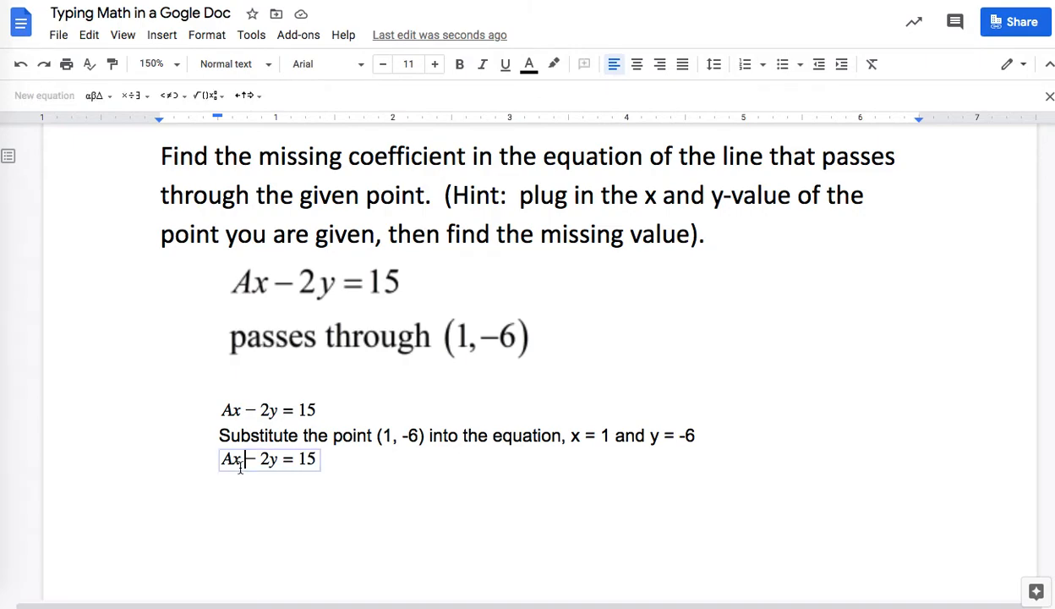
pyautogui.press('BackSpace')
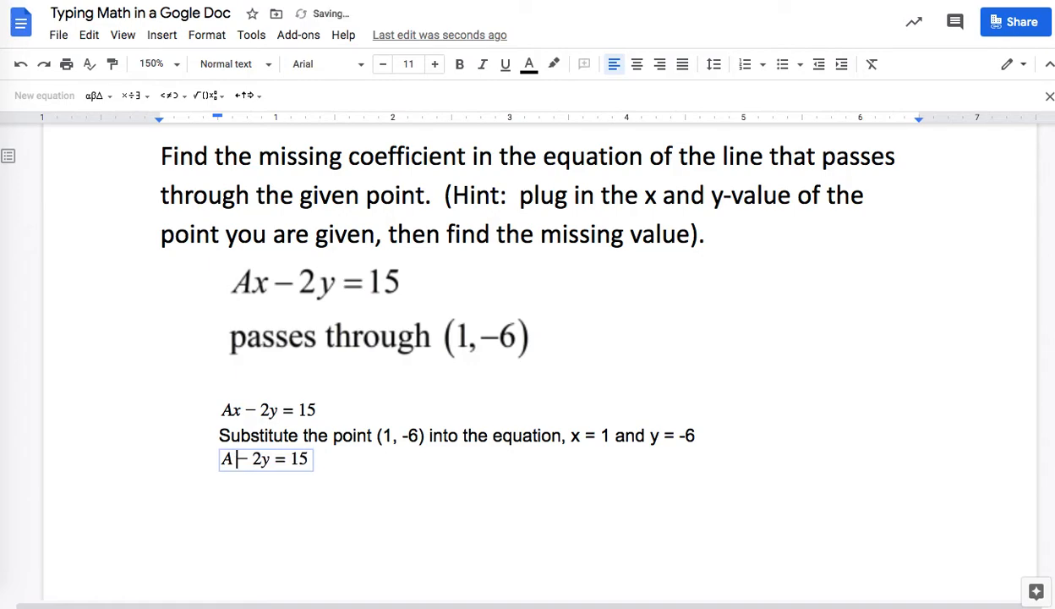
pyautogui.write('(')
pyautogui.write('1)')
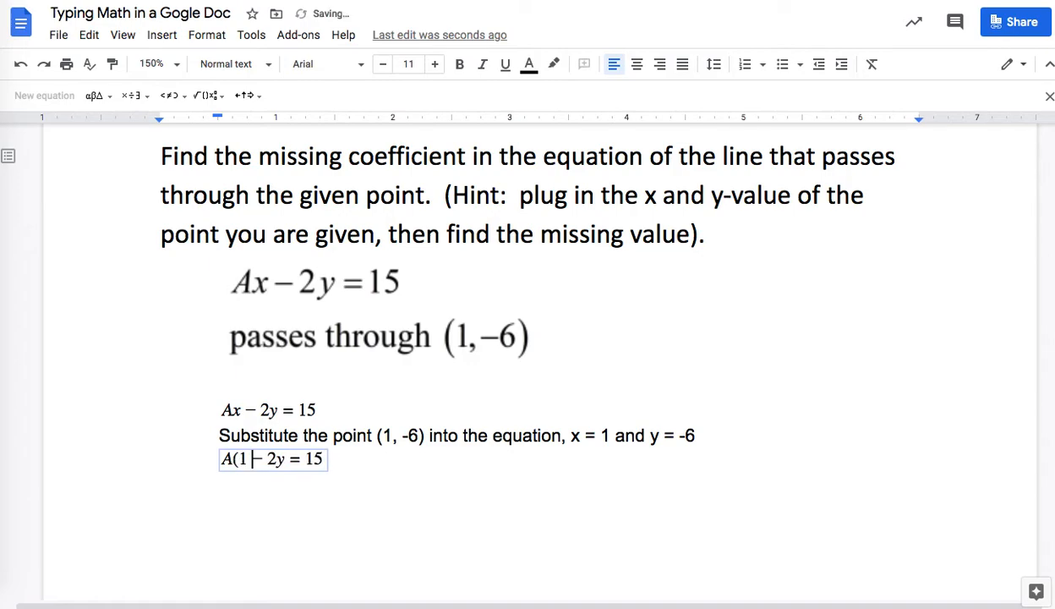
pyautogui.press('Right')
pyautogui.press('Right')
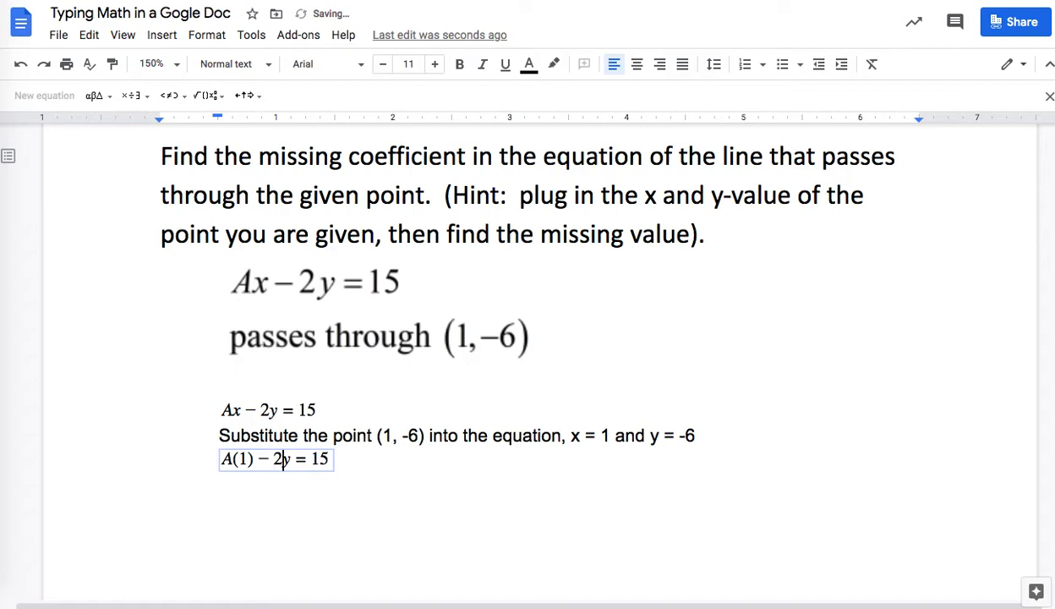
pyautogui.write('(')
pyautogui.write('-6')
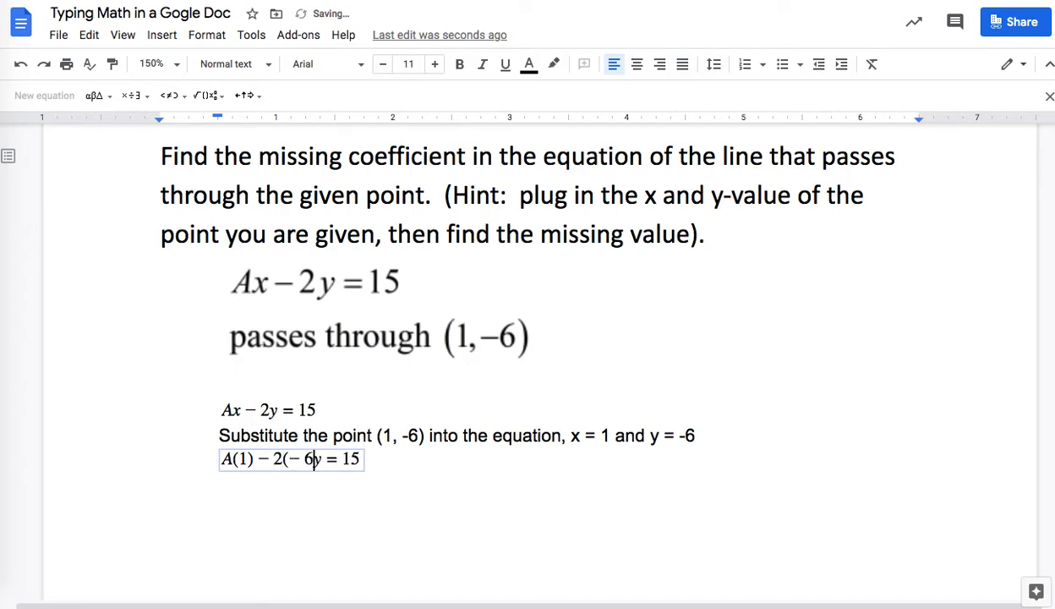
pyautogui.press('Right')
pyautogui.press('BackSpace')
pyautogui.write(')')
pyautogui.press('Right')
pyautogui.press('Right')
pyautogui.press('Right')
pyautogui.press('Right')
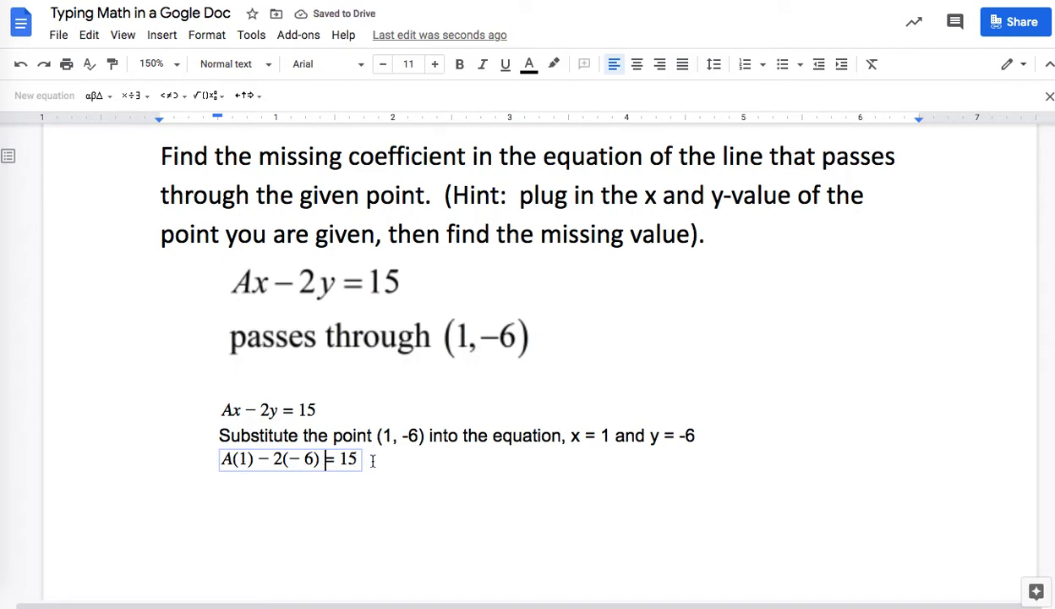
# Step: Add a 'Solve for A' line below the substituted equation
pyautogui.press('Return')
pyautogui.write('Solve for A')
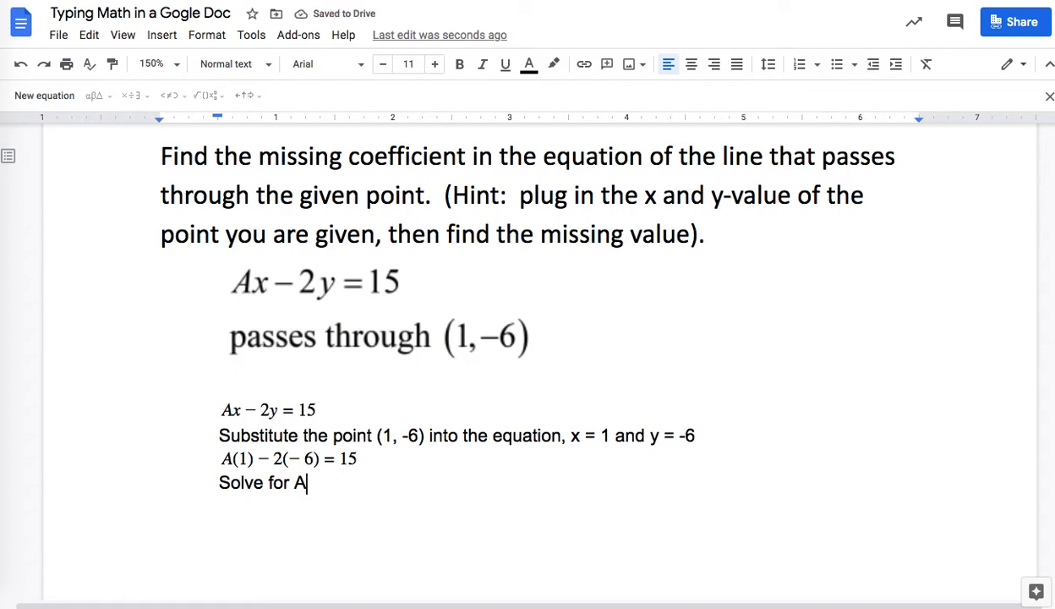
pyautogui.press('Return')
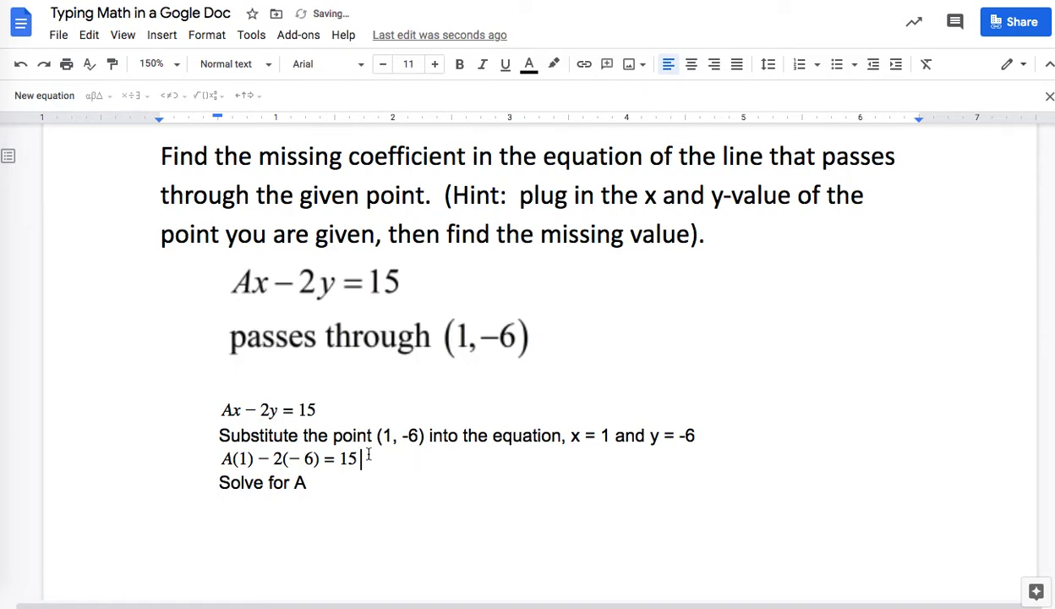
# Step: Paste a copy of the substituted equation and simplify it to A + 12 = 15
pyautogui.moveTo(369, 455); pyautogui.dragTo(251, 454)
pyautogui.hotkey('ctrl', 'c')
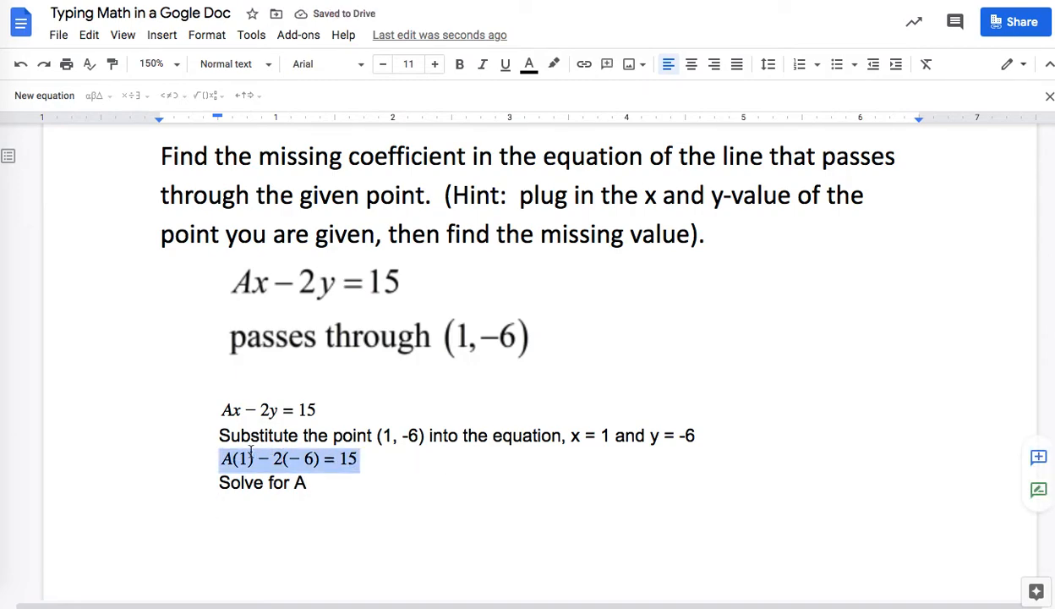
pyautogui.click(249, 507)
pyautogui.hotkey('ctrl', 'v')
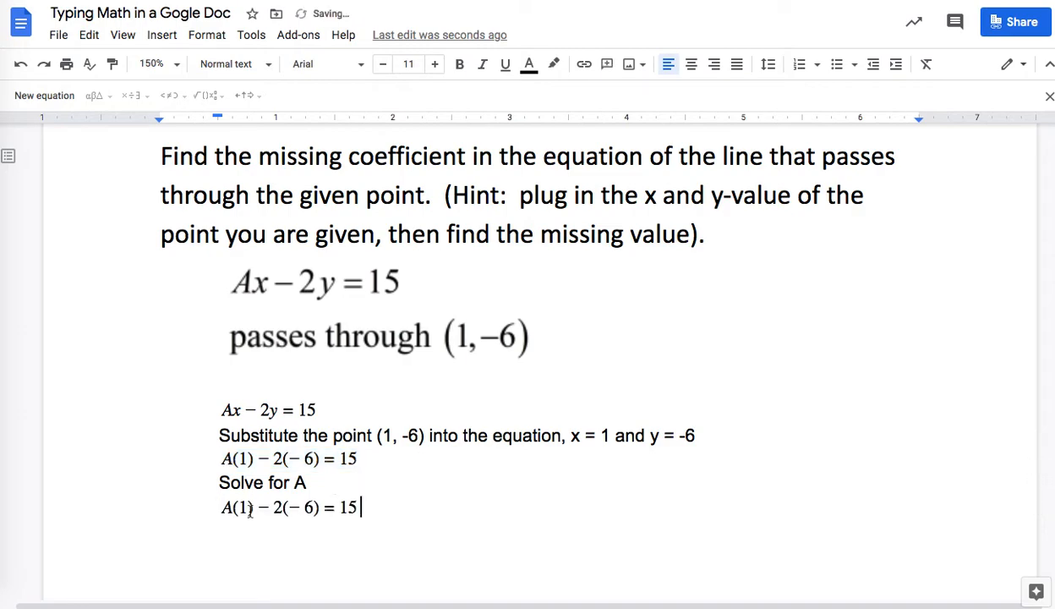
pyautogui.scroll(-1, 250, 510)
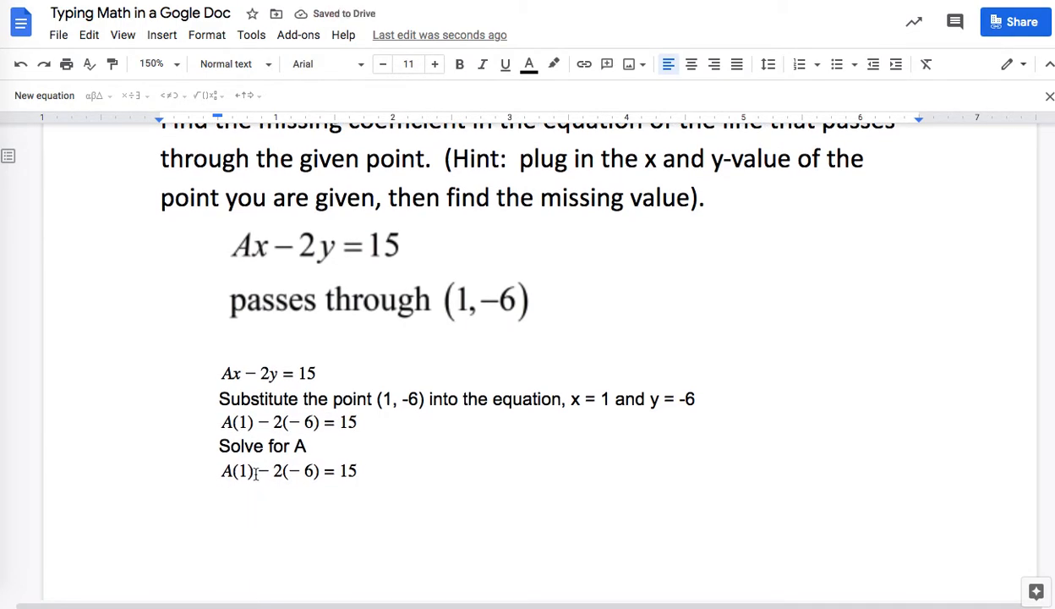
pyautogui.click(255, 472)
pyautogui.press('BackSpace')
pyautogui.press('BackSpace')
pyautogui.press('BackSpace')
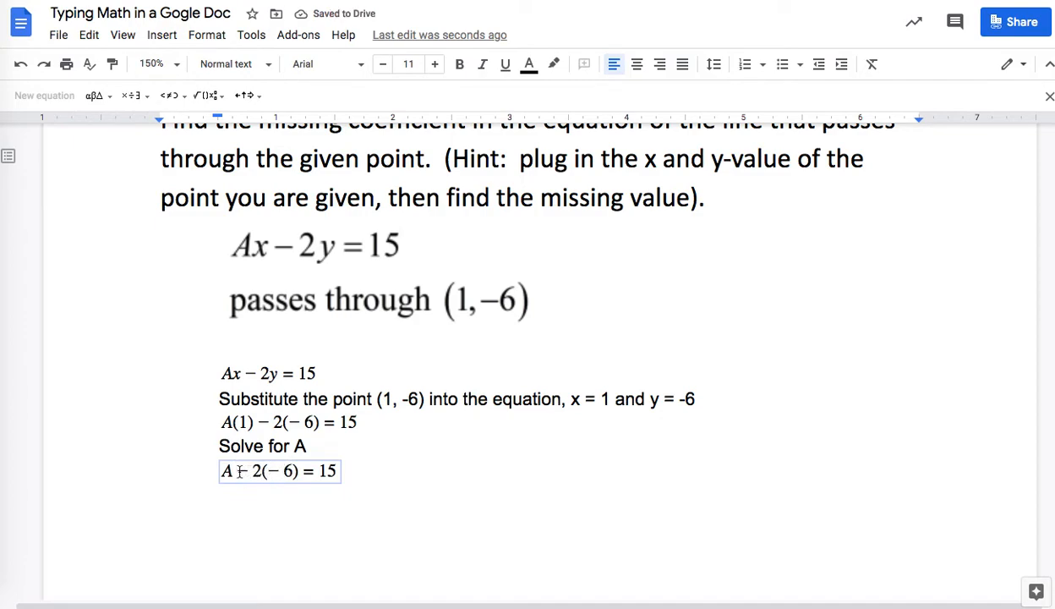
pyautogui.moveTo(237, 471); pyautogui.dragTo(301, 471)
pyautogui.write('+12')
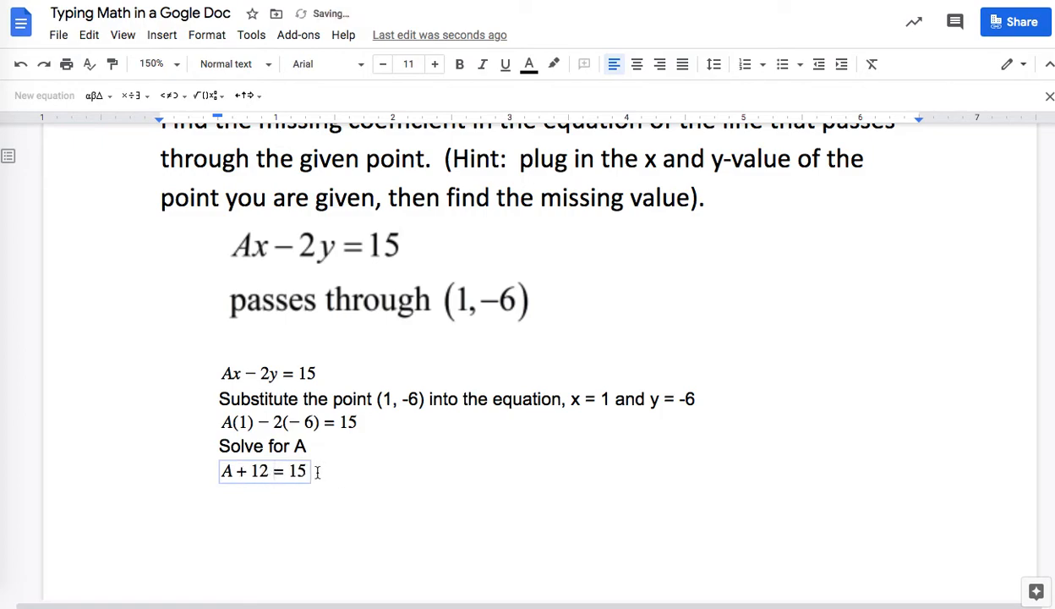
pyautogui.click(314, 471)
pyautogui.press('Return')
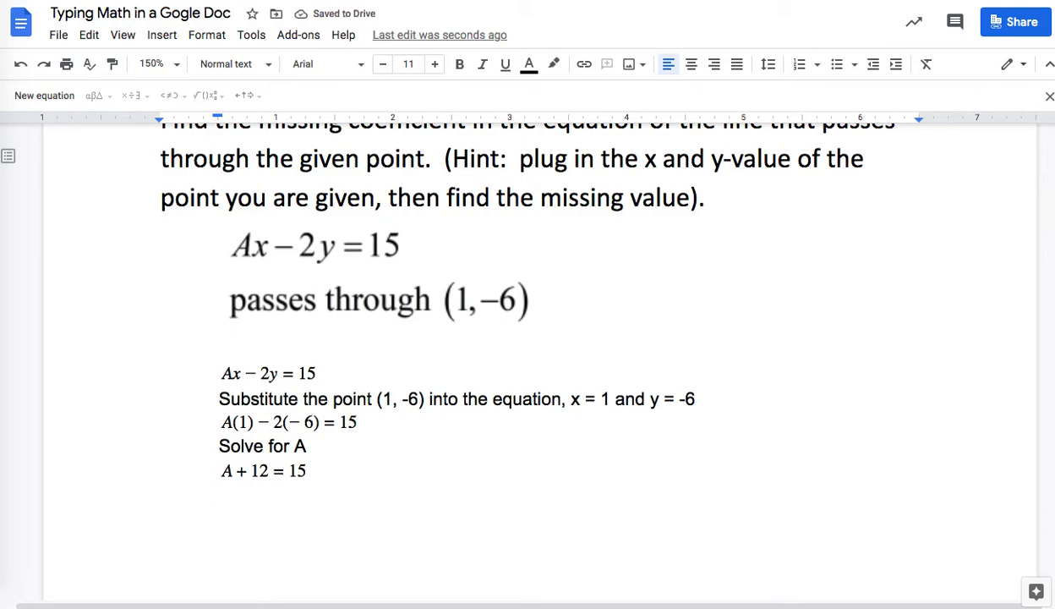
# Step: Type 'Subtract 12 from both sides (Subtraction POE)' under A + 12 = 15, then select that equation
pyautogui.write('Subtract 12 from')
pyautogui.press('BackSpace')
pyautogui.press('BackSpace')
pyautogui.write('rom both')
pyautogui.write(' sides (')
pyautogui.write('St')
pyautogui.press('BackSpace')
pyautogui.write('ub')
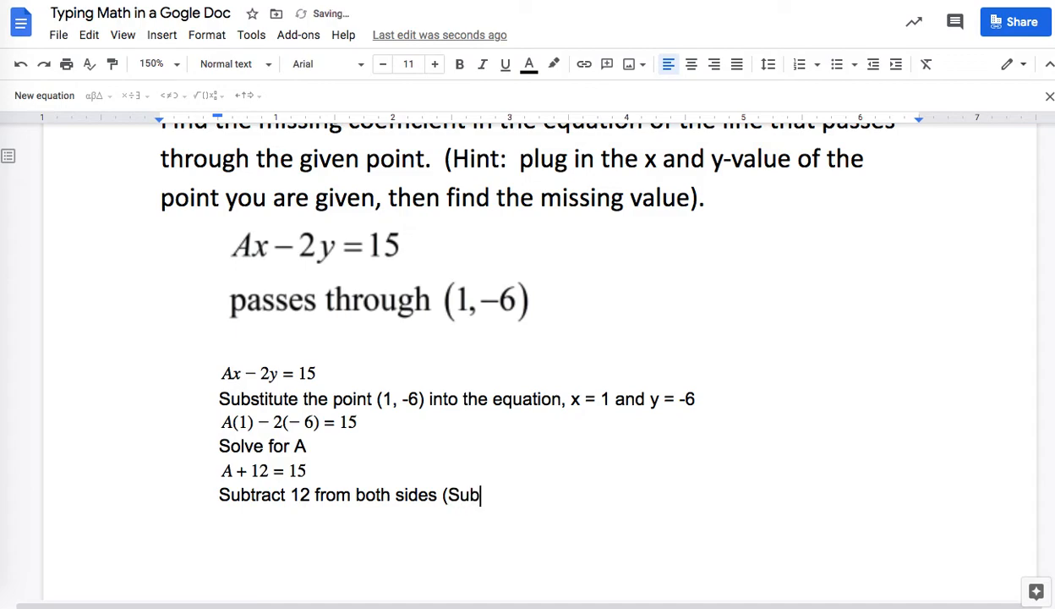
pyautogui.write('tractio')
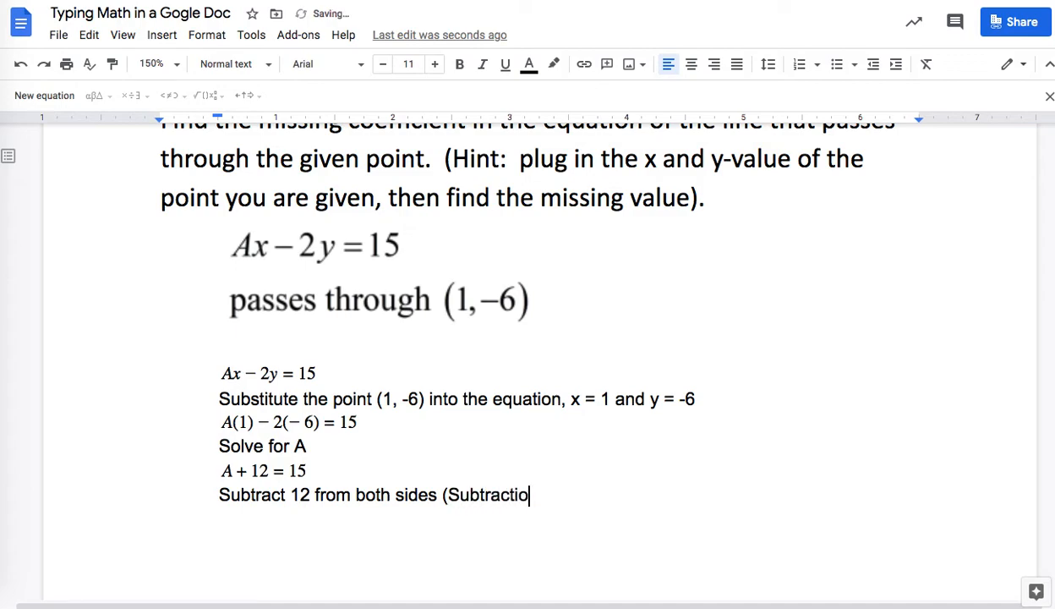
pyautogui.write('n POE)')
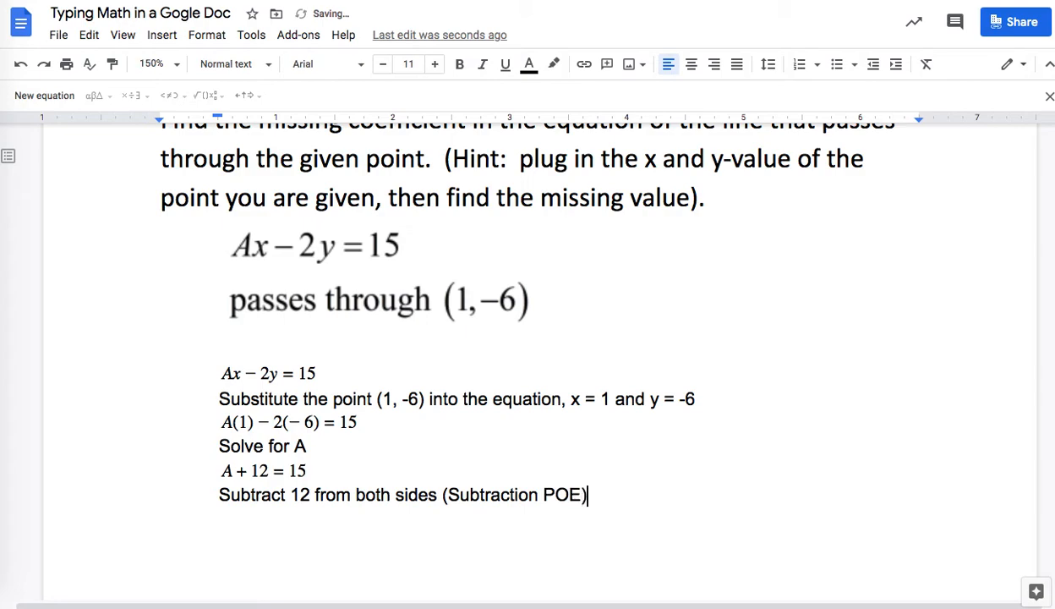
pyautogui.press('Return')
pyautogui.moveTo(308, 470); pyautogui.dragTo(239, 475)
pyautogui.hotkey('ctrl', 'c')
# Step: Paste A + 12 = 15 below the note and extend it to A + 12 − 12 = 15 − 12
pyautogui.click(230, 516)
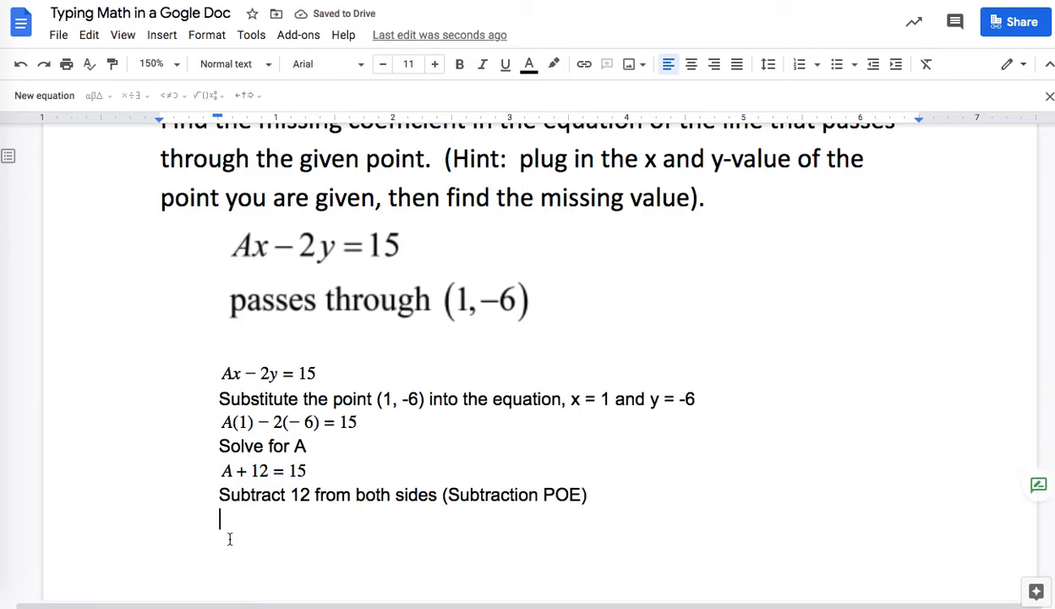
pyautogui.hotkey('ctrl', 'v')
pyautogui.click(268, 519)
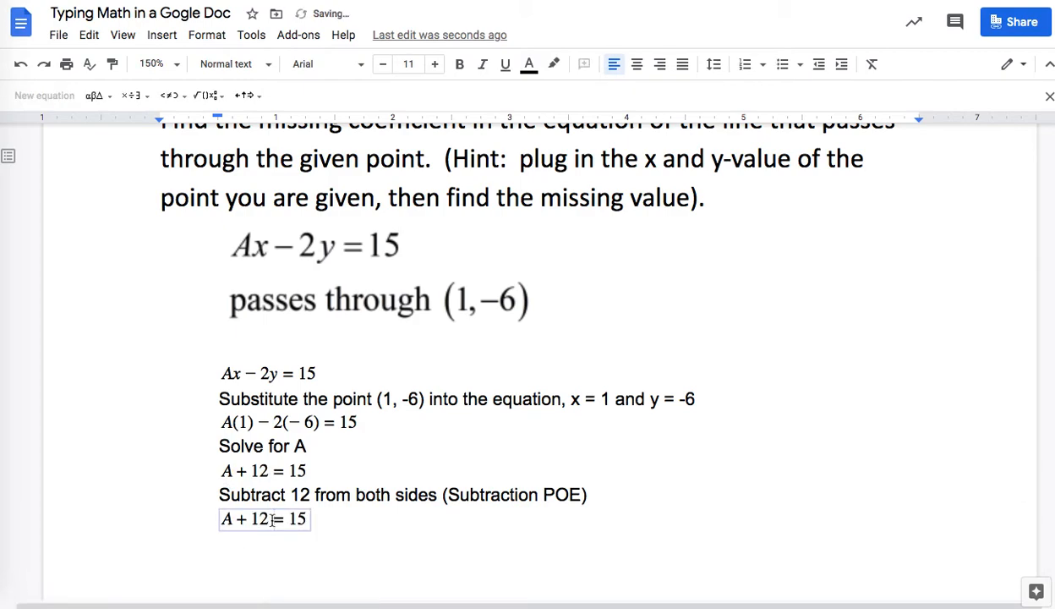
pyautogui.write('-12')
pyautogui.press('Right')
pyautogui.press('Right')
pyautogui.press('Right')
pyautogui.write('-12')
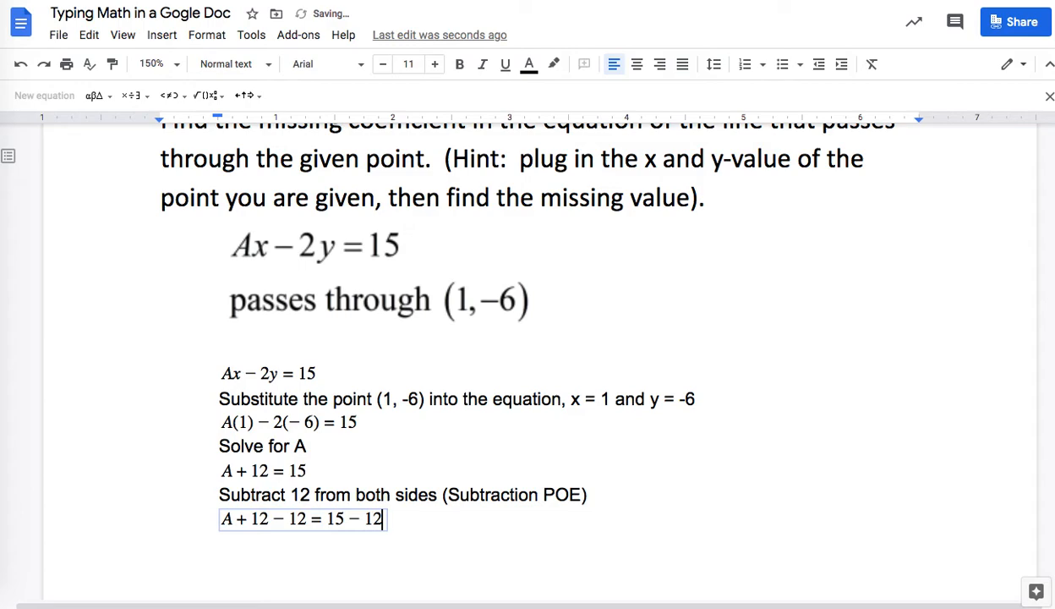
pyautogui.click(411, 514)
pyautogui.press('Return')
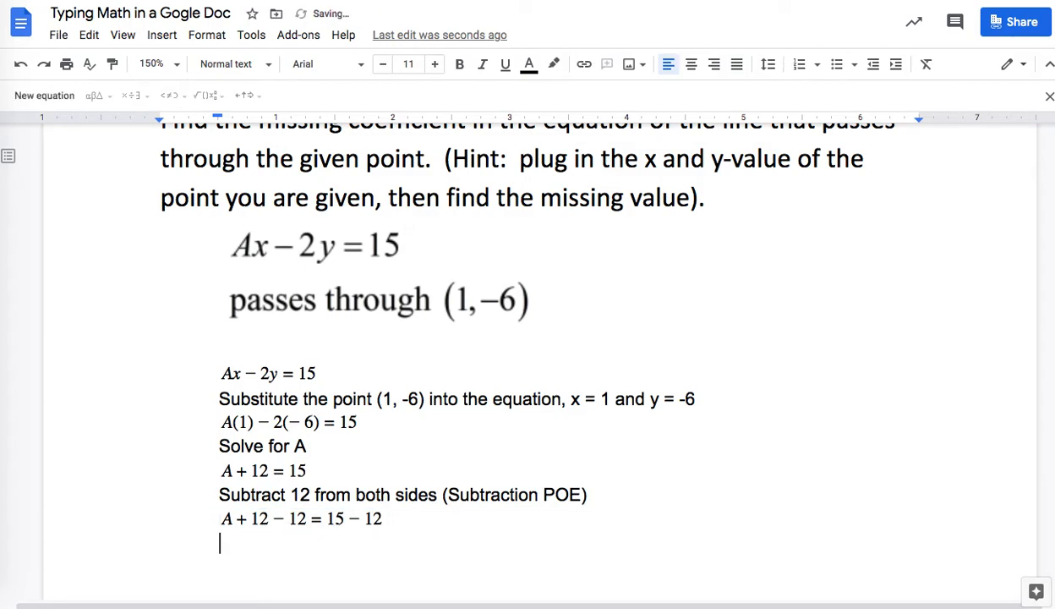
# Step: Paste another copy and reduce it to A = 3
pyautogui.hotkey('ctrl', 'v')
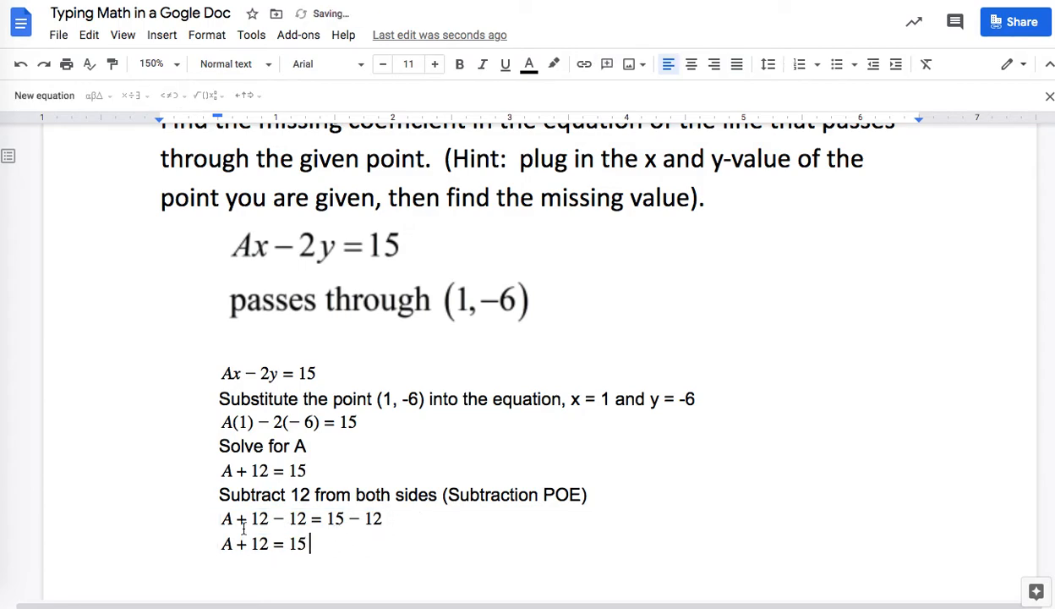
pyautogui.moveTo(238, 520); pyautogui.dragTo(315, 518)
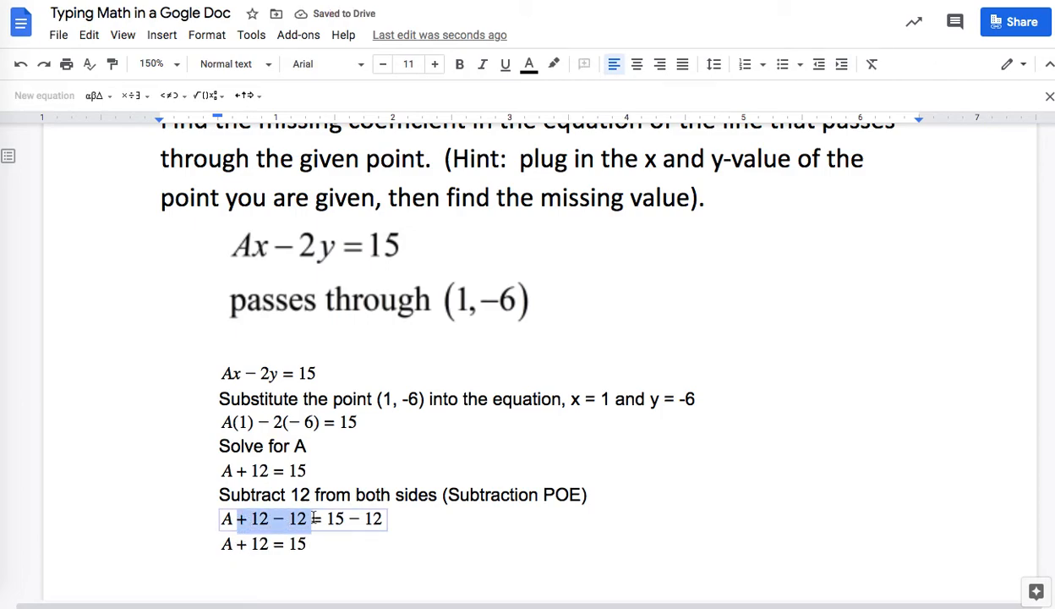
pyautogui.moveTo(237, 543); pyautogui.dragTo(269, 545)
pyautogui.press('BackSpace')
pyautogui.click(269, 543)
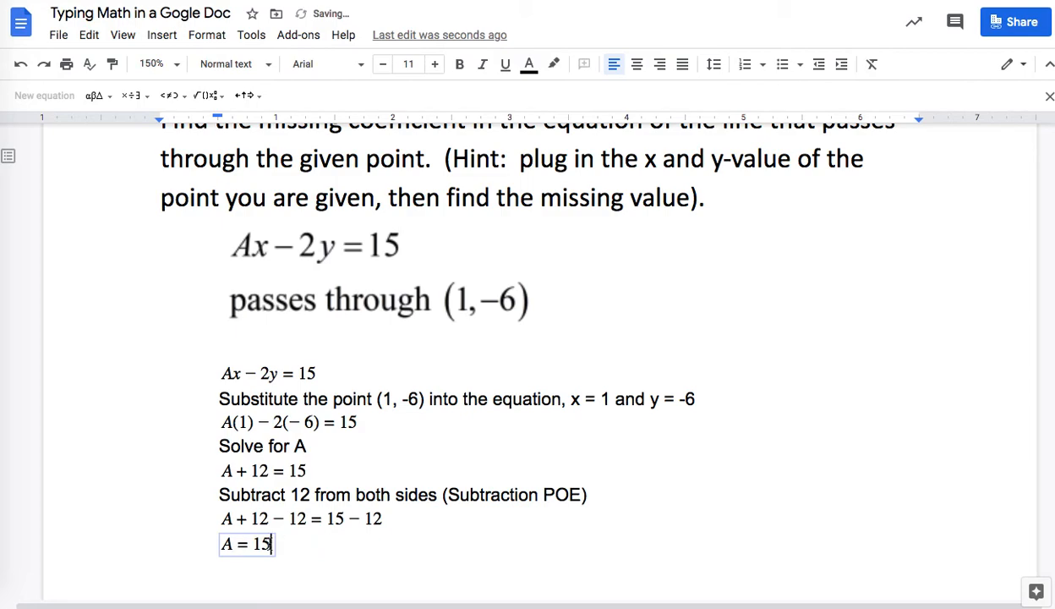
pyautogui.press('BackSpace')
pyautogui.press('BackSpace')
pyautogui.write('3')
pyautogui.click(343, 549)
# Step: Type 'We know that A = 3 and we can substitute that back into our original equation' below A = 3
pyautogui.press('Return')
pyautogui.write('We ')
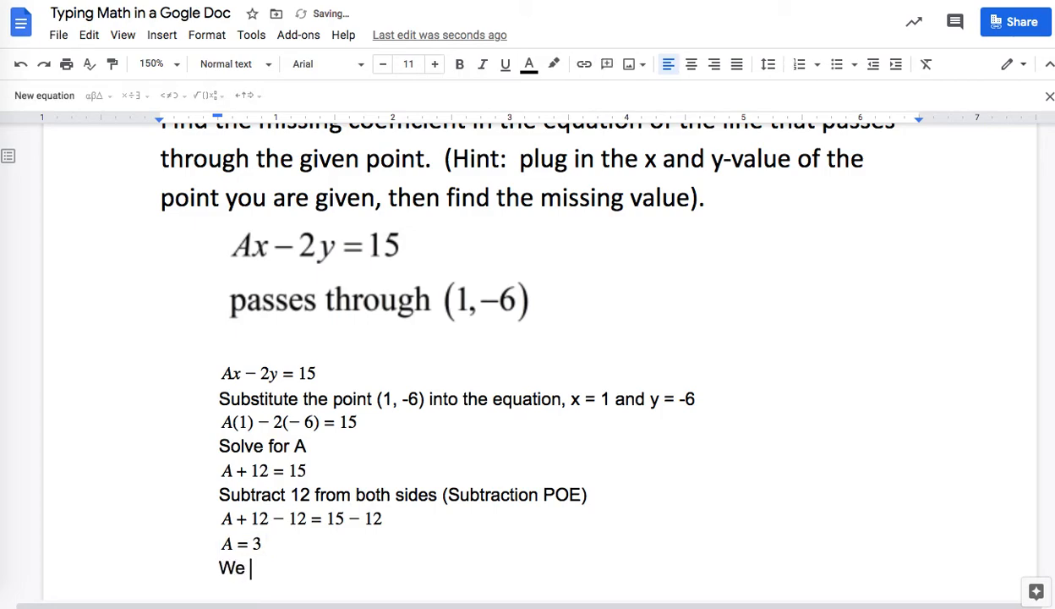
pyautogui.write('know that A = 3 and we can substitute that back into our original equation')
pyautogui.press('Return')
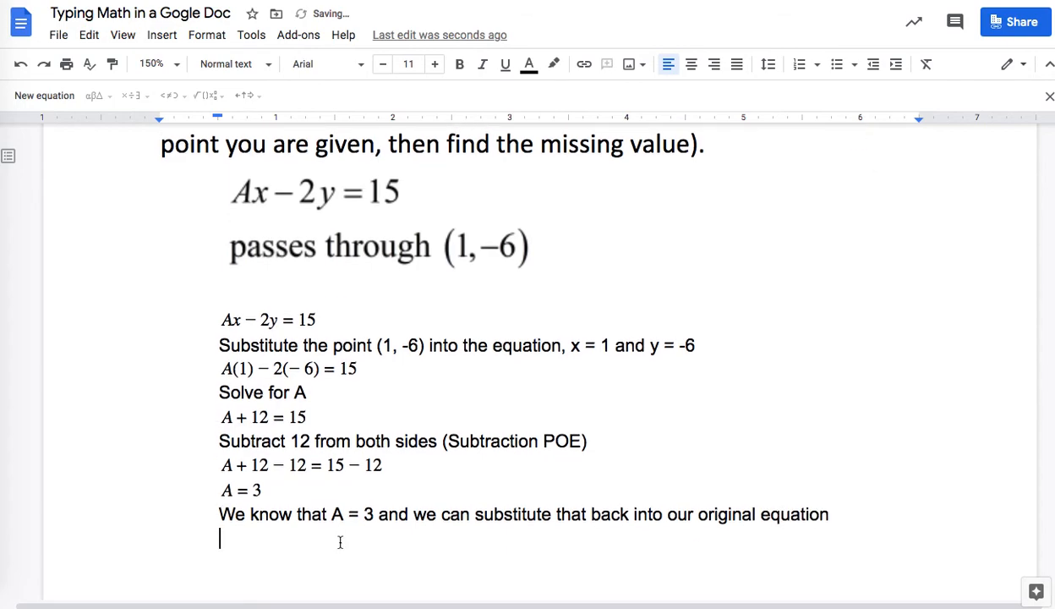
# Step: Duplicate the Ax − 2y = 15 equation onto the empty last line
pyautogui.click(329, 321)
pyautogui.keyDown('shift'); pyautogui.click(217, 321); pyautogui.keyUp('shift')
pyautogui.hotkey('ctrl', 'c')
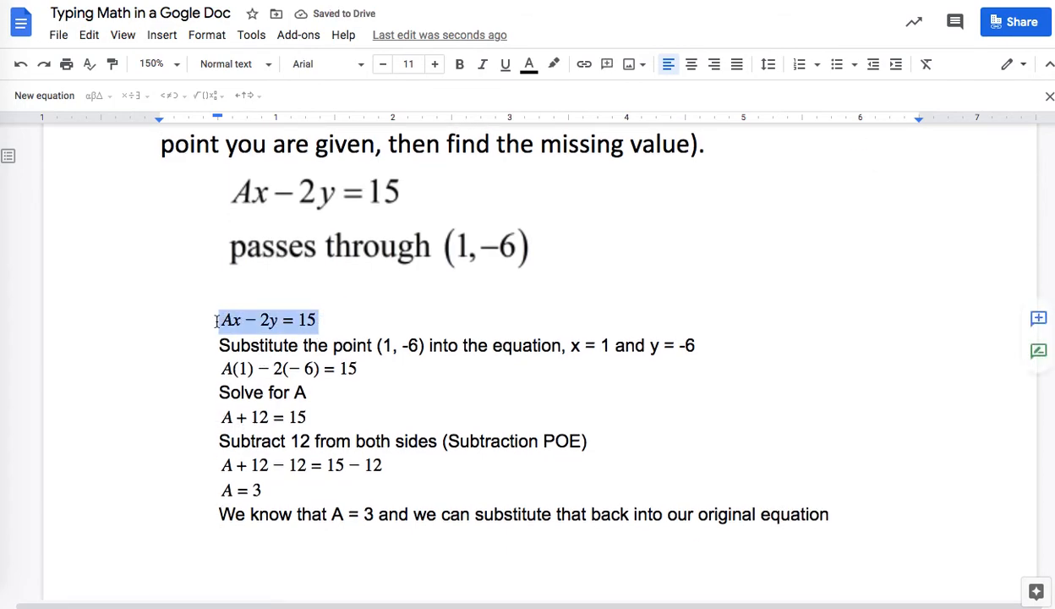
pyautogui.click(255, 531)
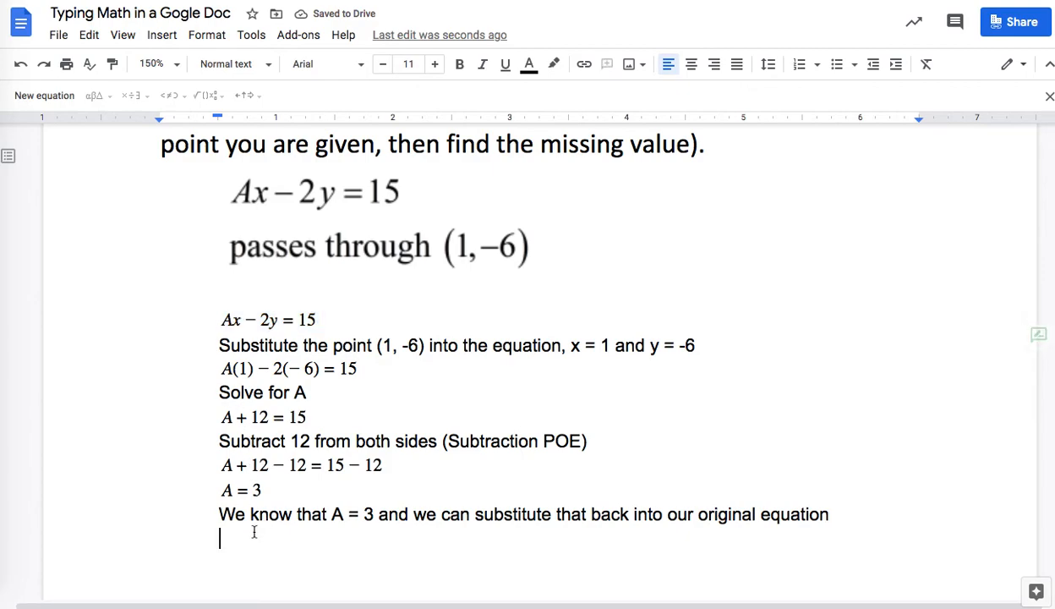
pyautogui.hotkey('ctrl', 'v')
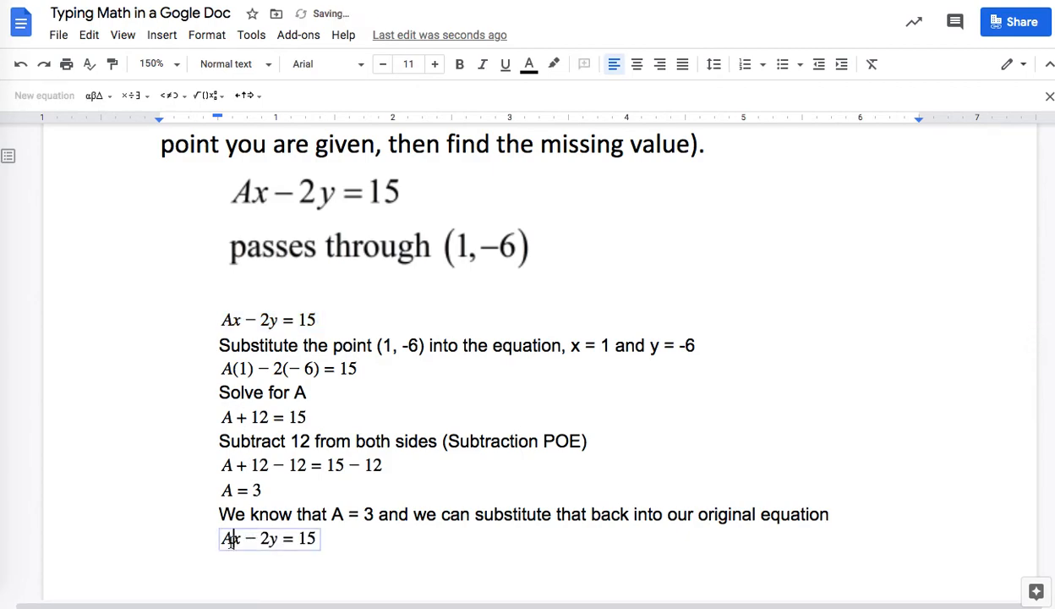
# Step: Replace A with 3 to make 3x − 2y = 15, then add a blank line below
pyautogui.click(231, 539)
pyautogui.press('BackSpace')
pyautogui.write('3')
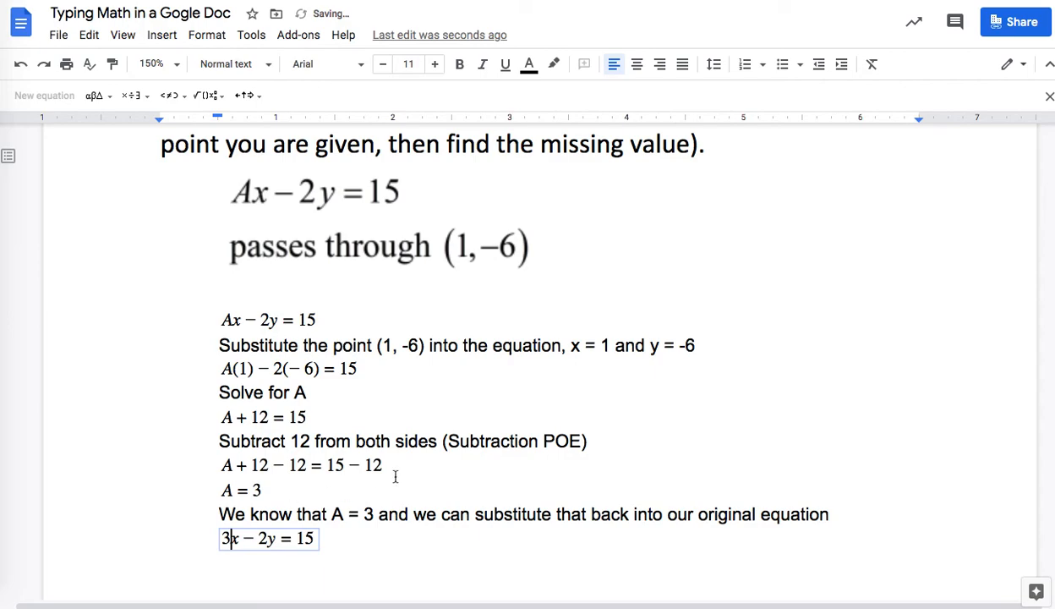
pyautogui.scroll(-1, 509, 479)
pyautogui.click(511, 491)
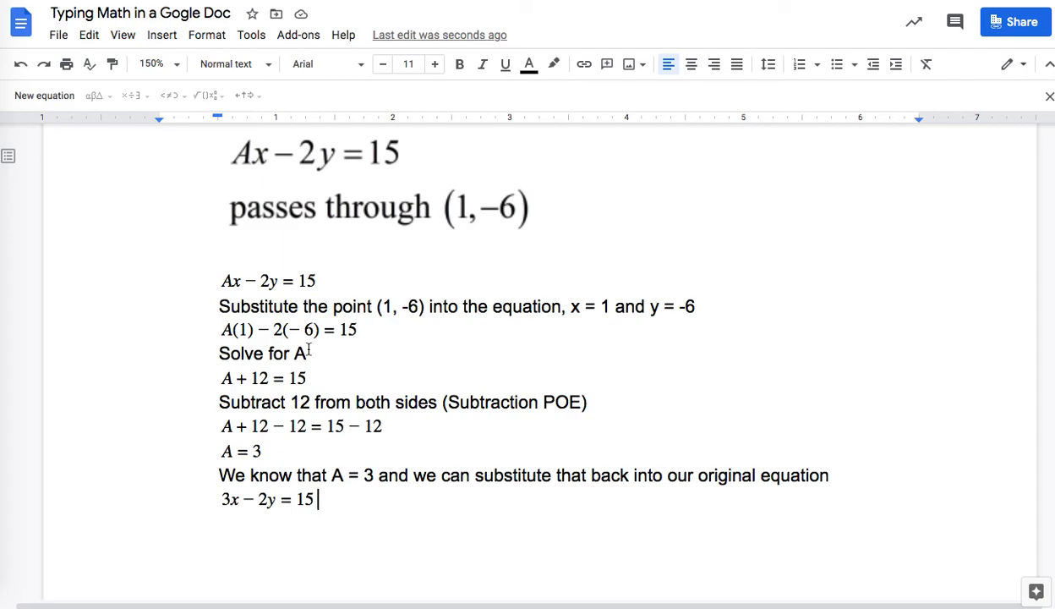
pyautogui.press('Return')
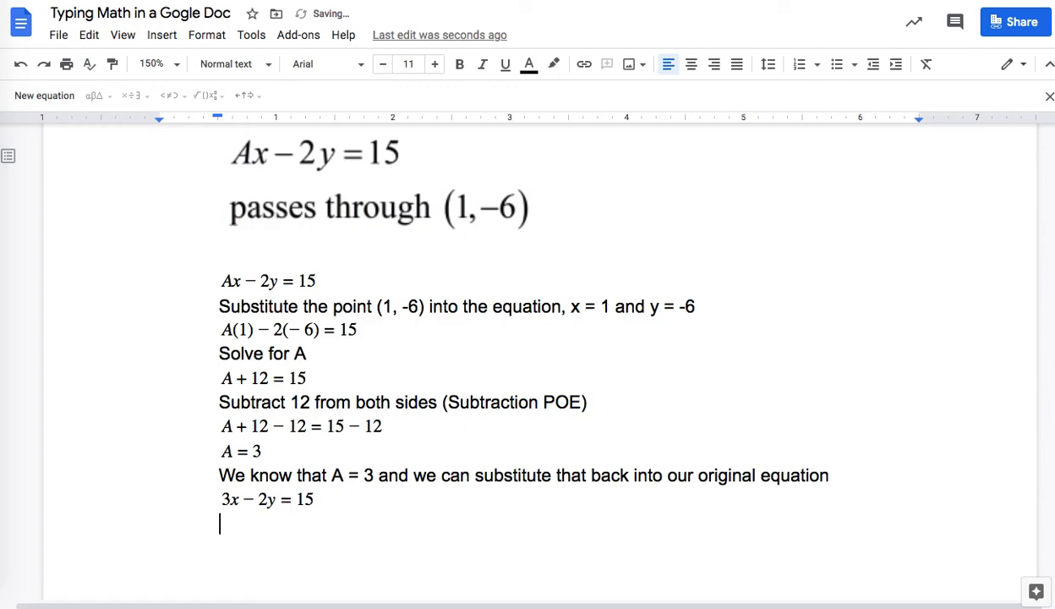